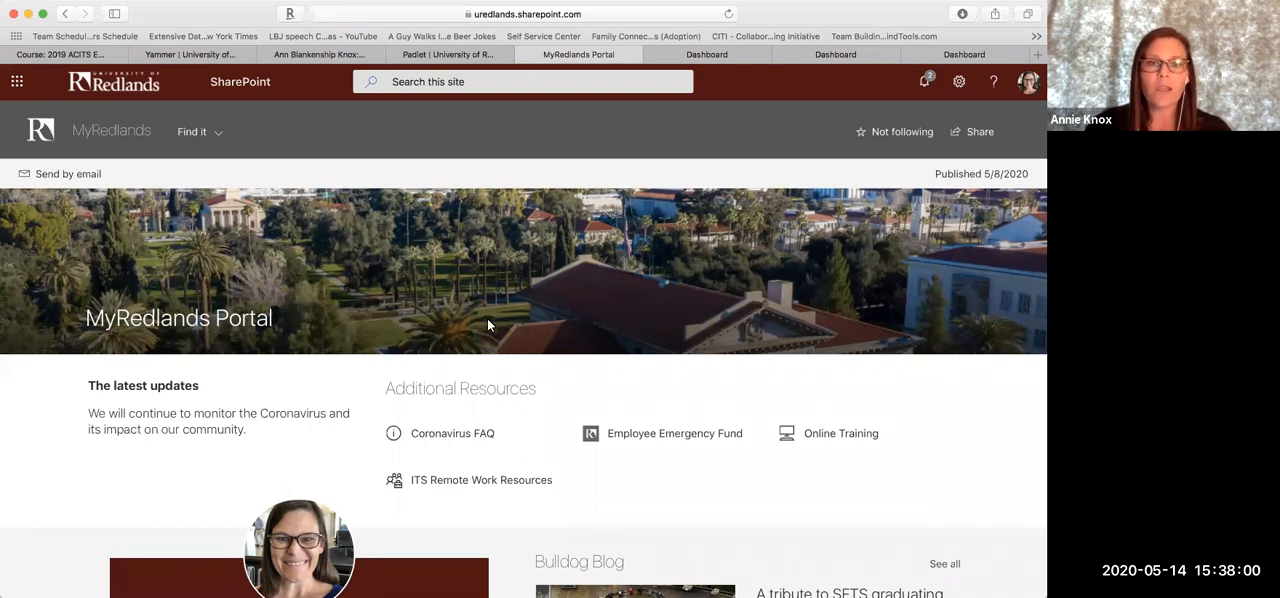
Open Padlet from the MyRedlands portal's resource links and sign in with the university account
{"action": "scroll", "coordinate": [489, 322], "scroll_direction": "down", "scroll_amount": 5}
{"action": "scroll", "coordinate": [489, 324], "scroll_direction": "down", "scroll_amount": 8}
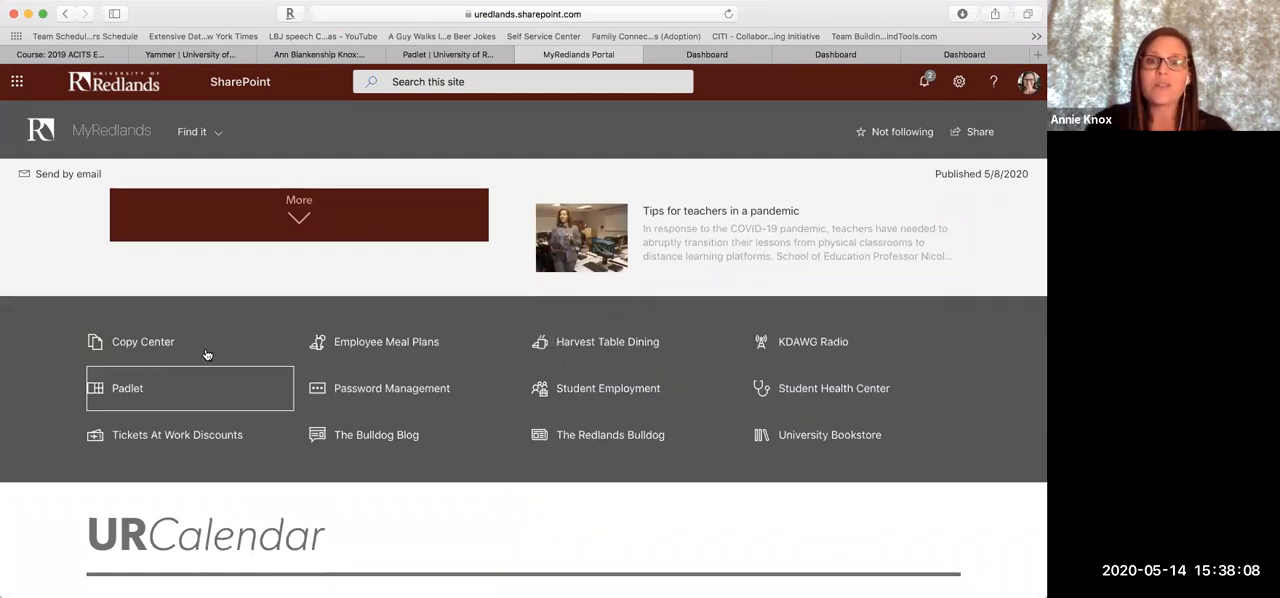
{"action": "left_click", "coordinate": [118, 396]}
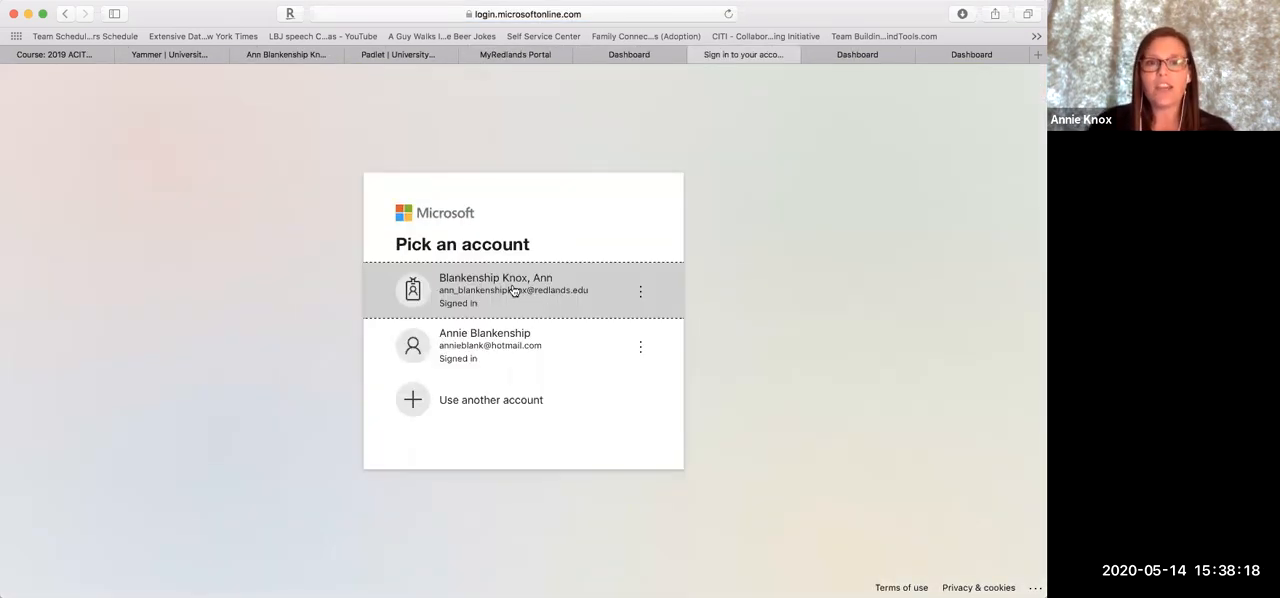
{"action": "left_click", "coordinate": [512, 289]}
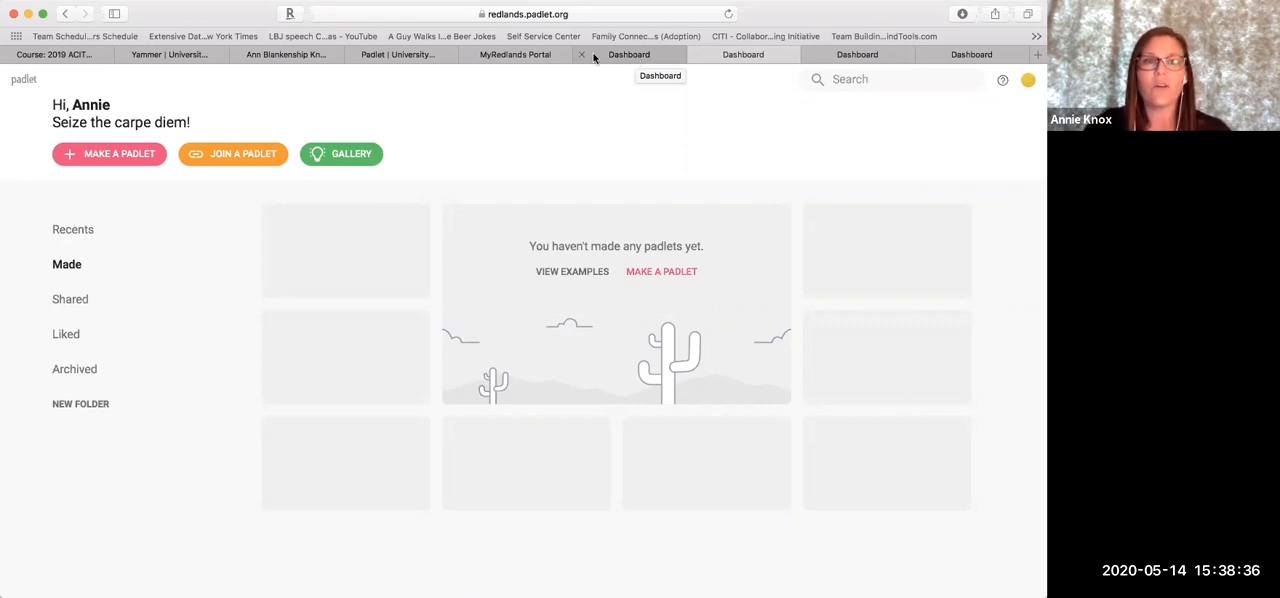
Review the recently viewed padlets and the padlets made by this account
{"action": "left_click", "coordinate": [75, 230]}
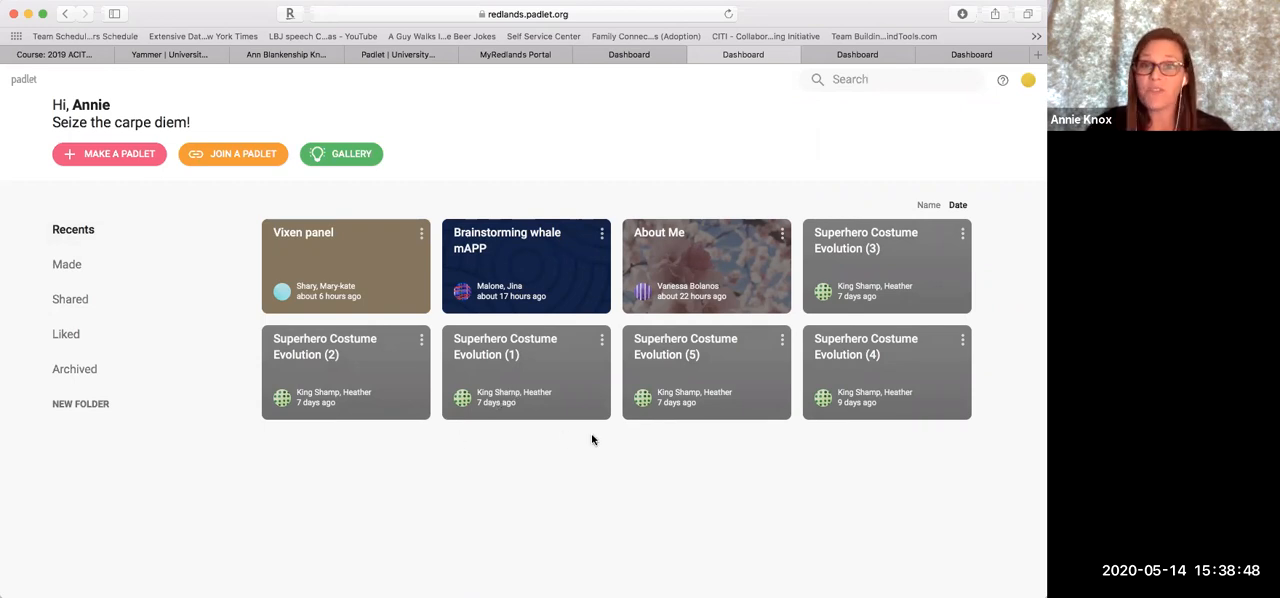
{"action": "left_click", "coordinate": [62, 268]}
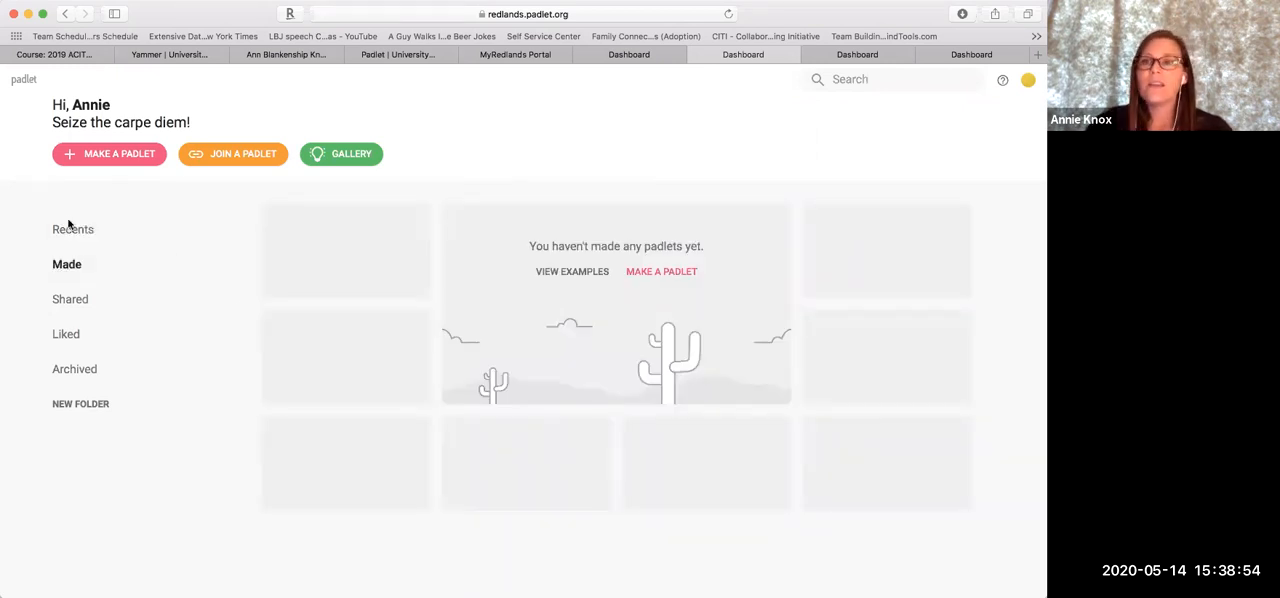
Create a new blank padlet with the Wall layout after looking through the available layouts
{"action": "left_click", "coordinate": [101, 160]}
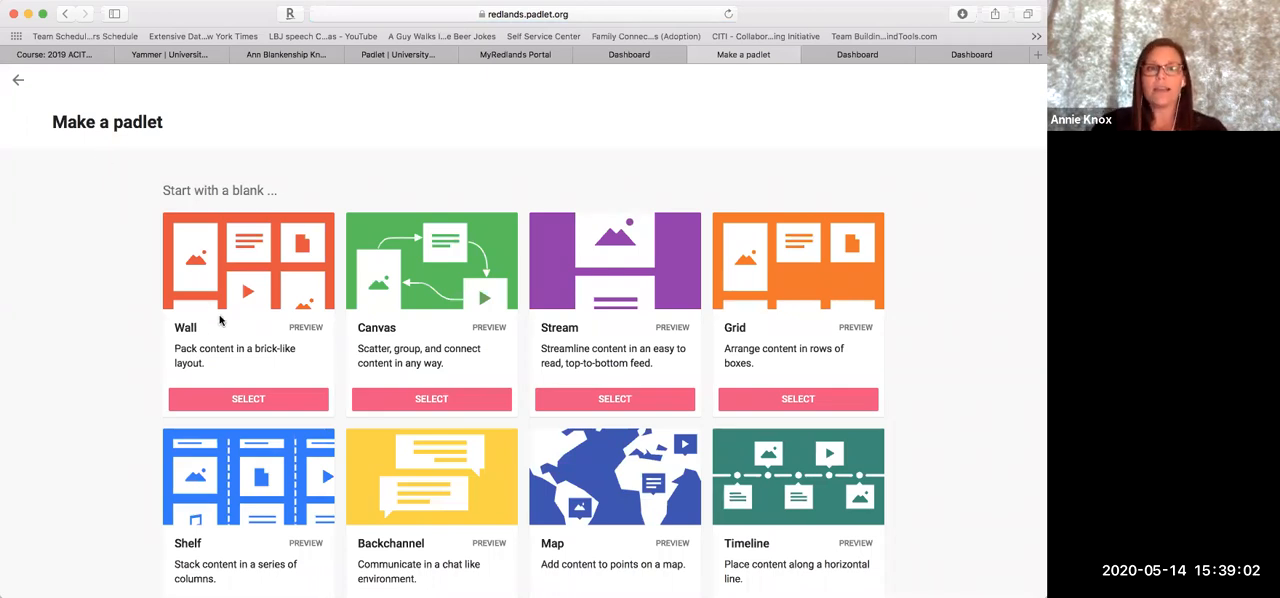
{"action": "scroll", "coordinate": [220, 319], "scroll_direction": "down", "scroll_amount": 3}
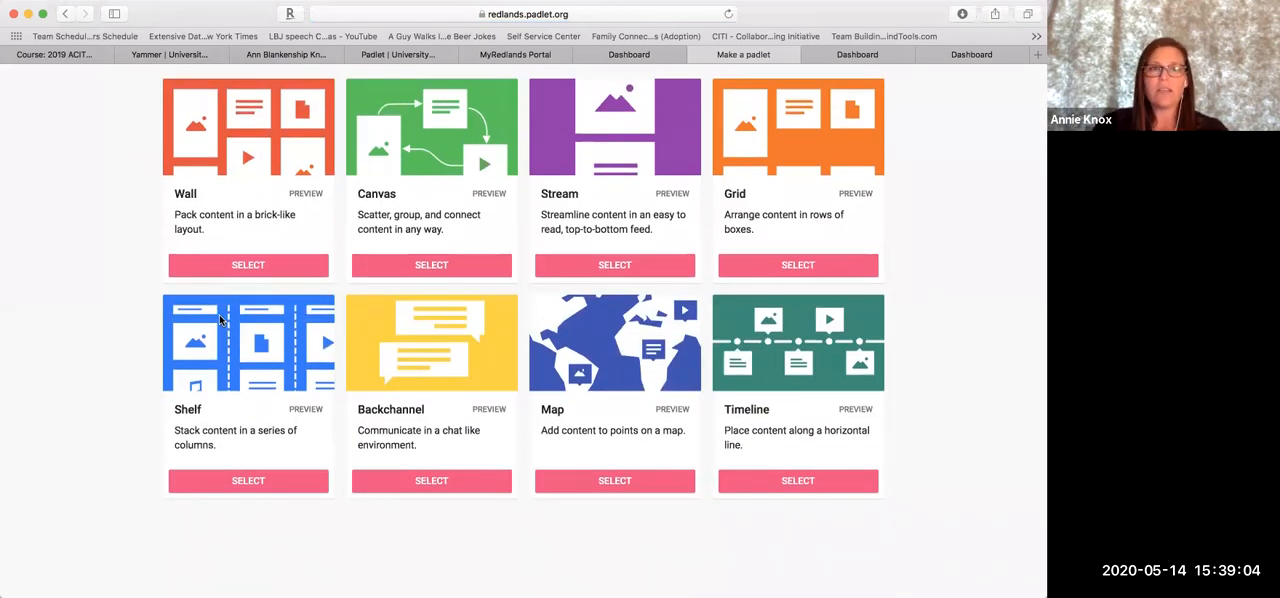
{"action": "scroll", "coordinate": [220, 319], "scroll_direction": "up", "scroll_amount": 1}
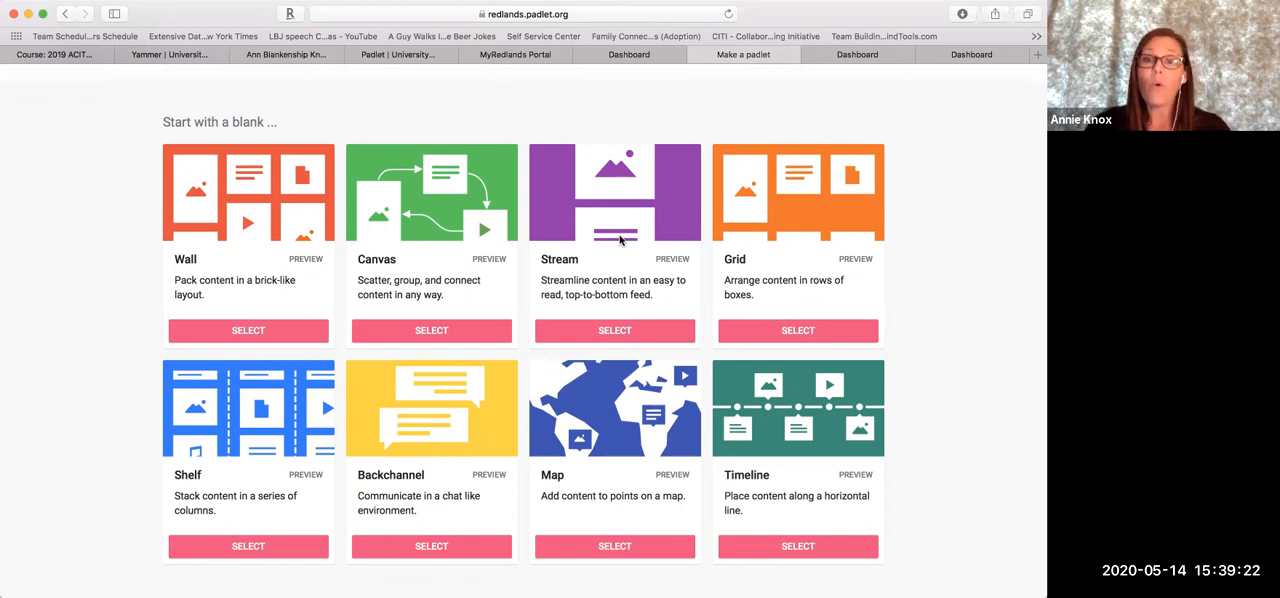
{"action": "scroll", "coordinate": [605, 374], "scroll_direction": "down", "scroll_amount": 2}
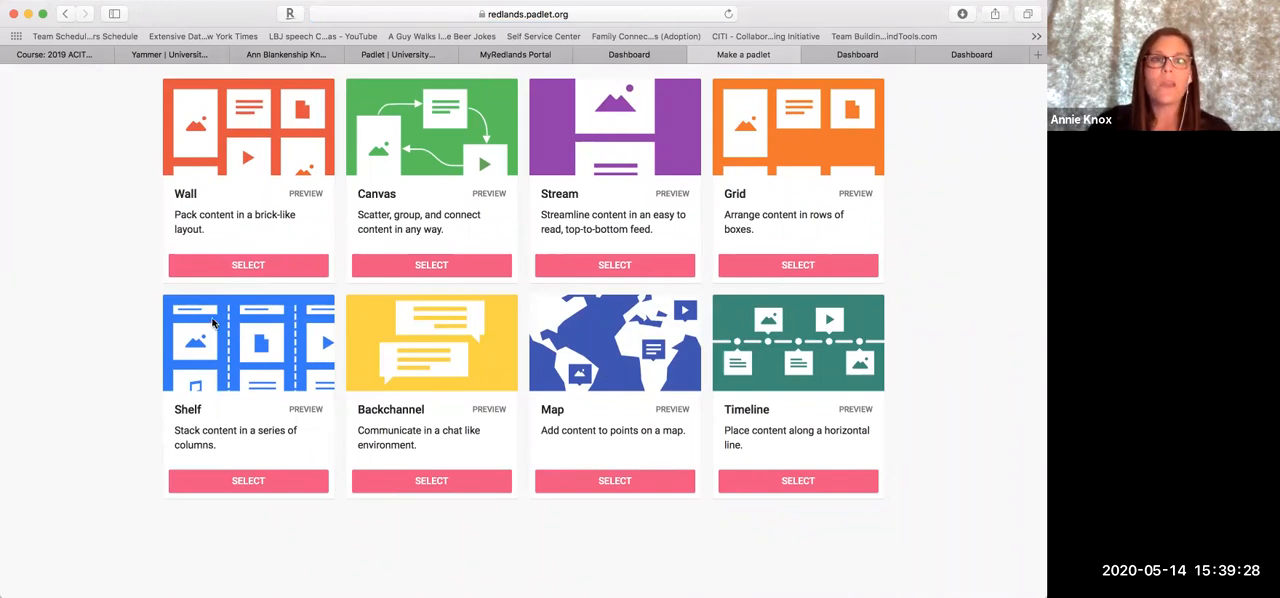
{"action": "left_click", "coordinate": [242, 265]}
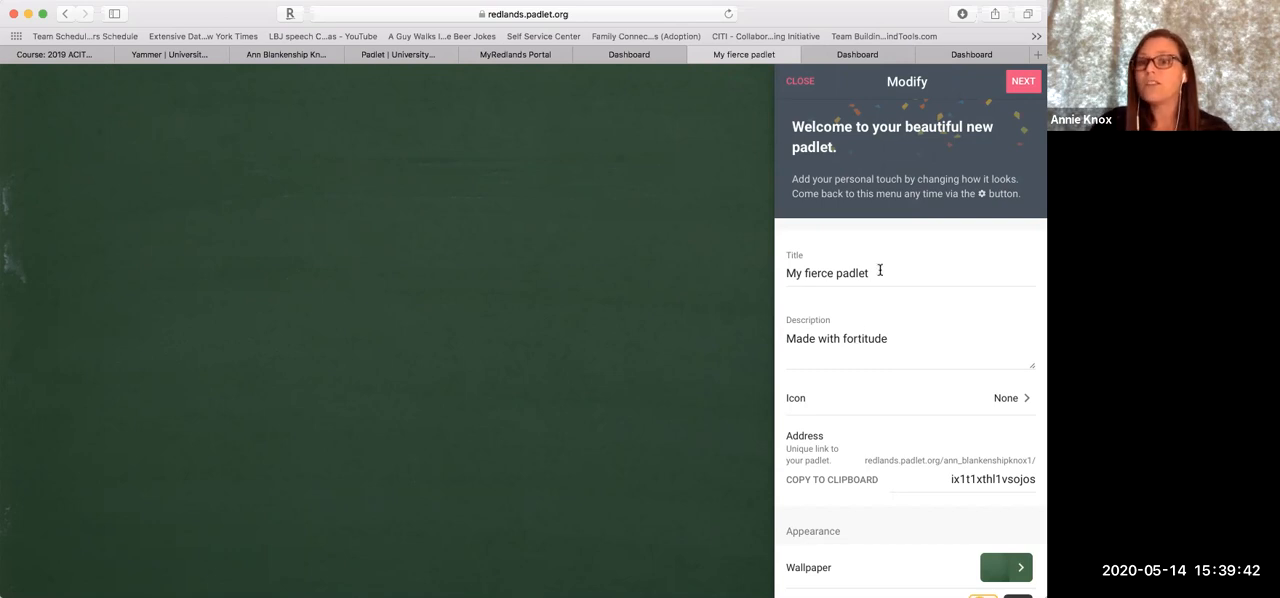
Set the new padlet's title to "Sample padlet"
{"action": "triple_click", "coordinate": [797, 271]}
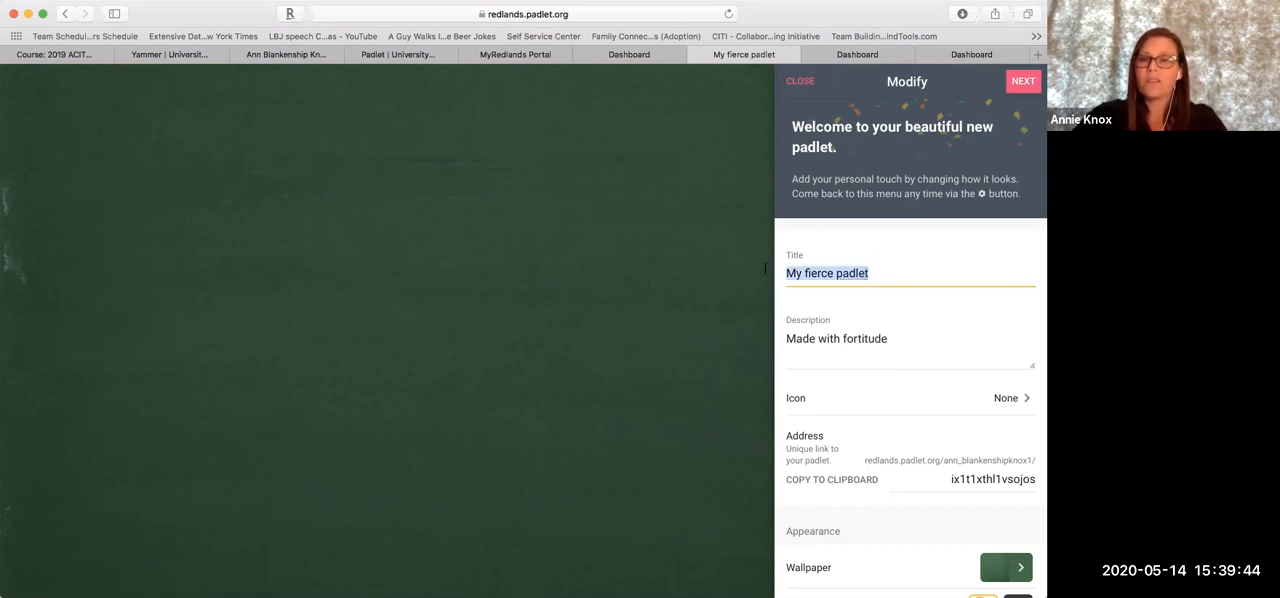
{"action": "type", "text": "Sample padlet"}
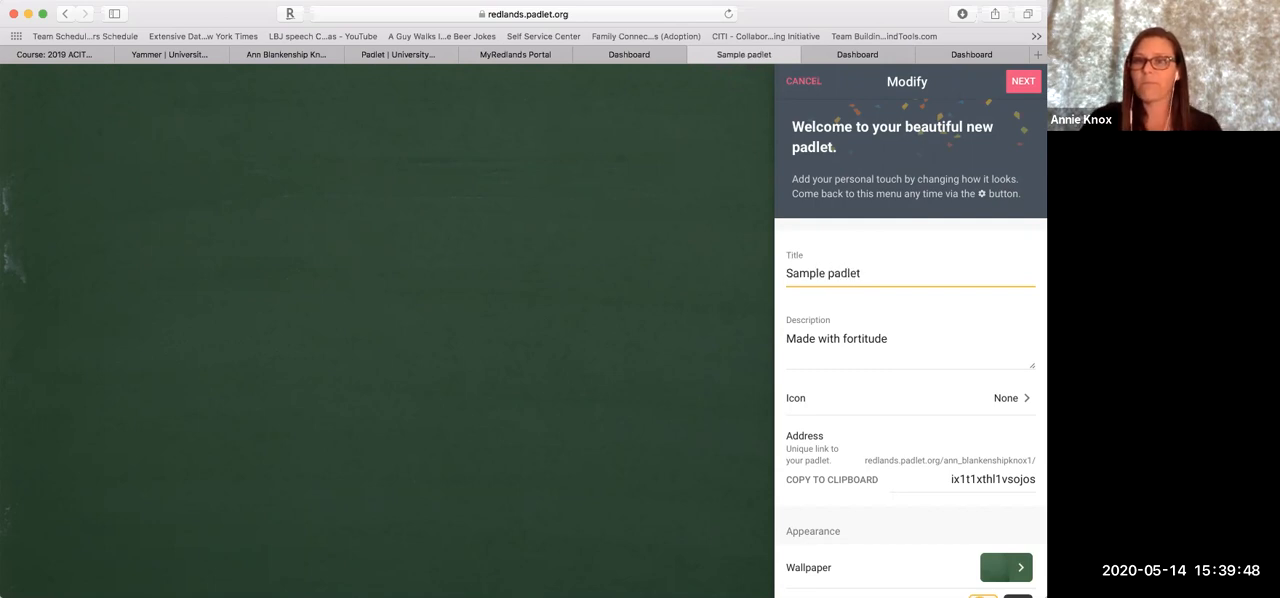
Look through the solid color wallpapers and try the light-to-dark blue gradient as the padlet's wallpaper
{"action": "scroll", "coordinate": [840, 346], "scroll_direction": "down", "scroll_amount": 3}
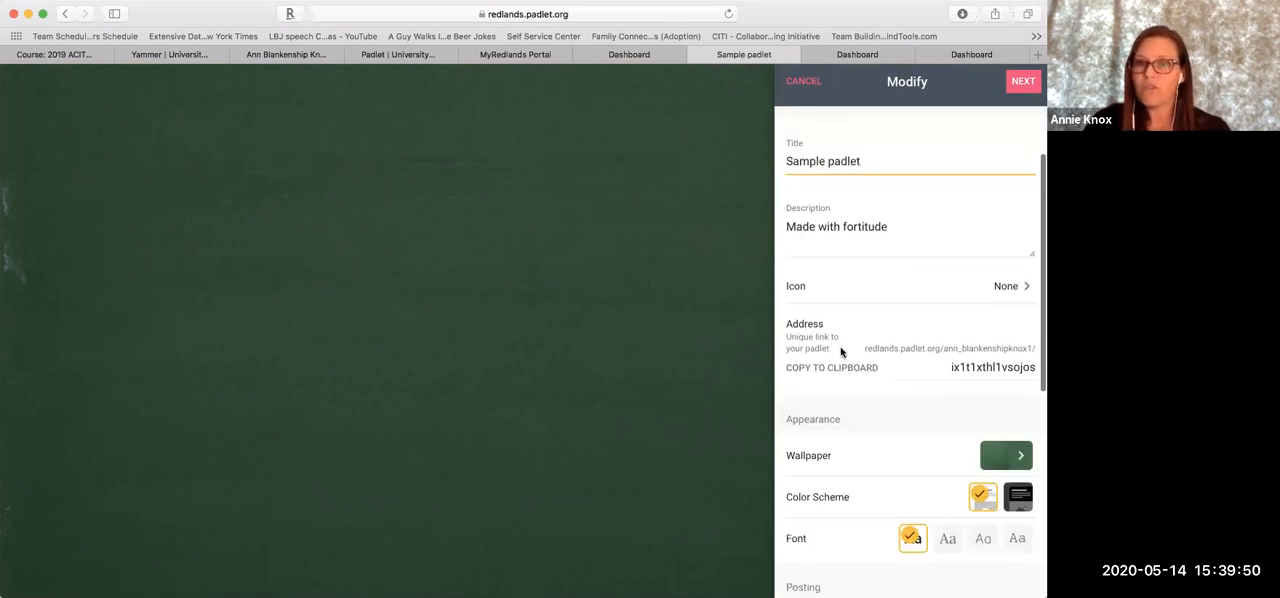
{"action": "scroll", "coordinate": [840, 352], "scroll_direction": "down", "scroll_amount": 1}
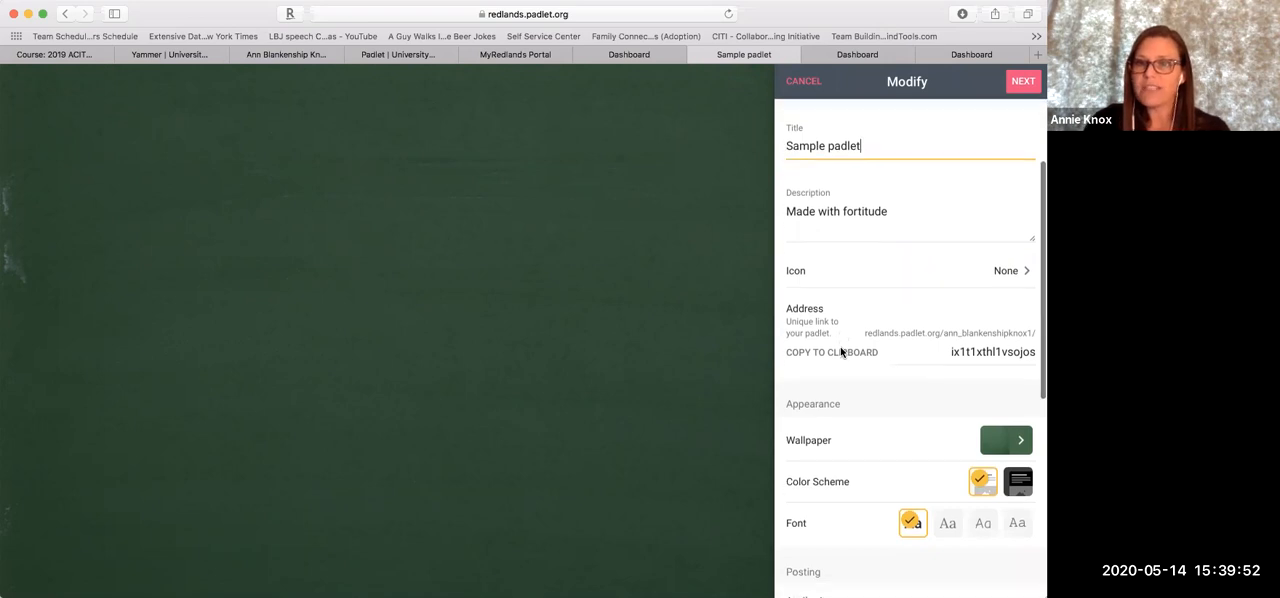
{"action": "scroll", "coordinate": [840, 351], "scroll_direction": "down", "scroll_amount": 5}
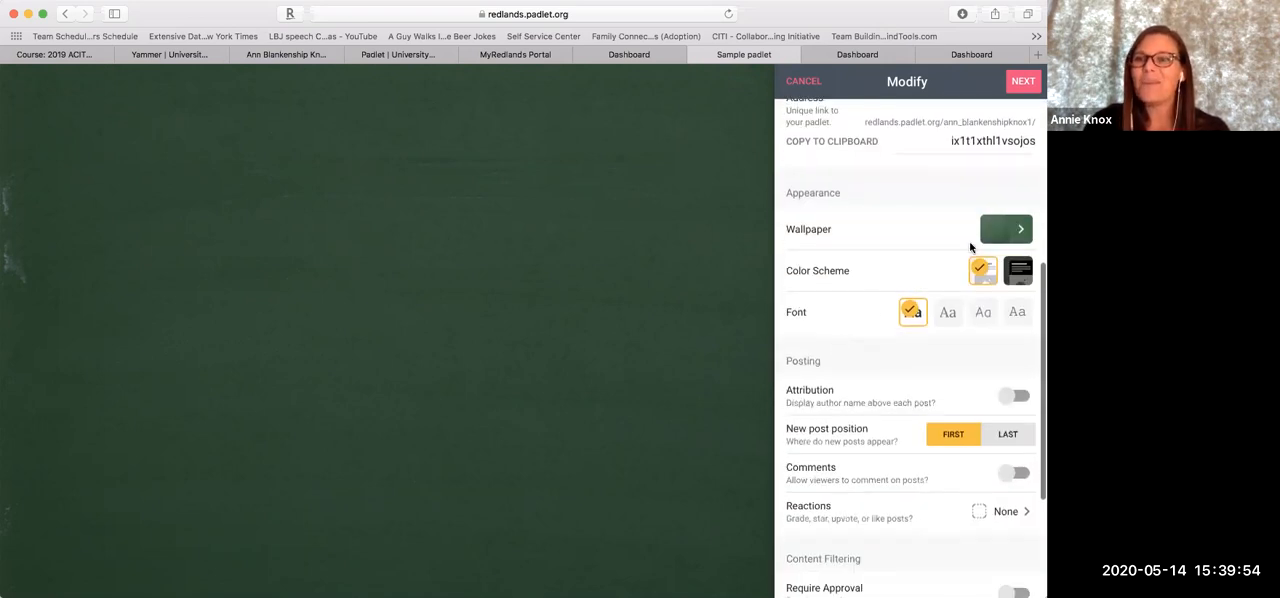
{"action": "left_click", "coordinate": [1024, 232]}
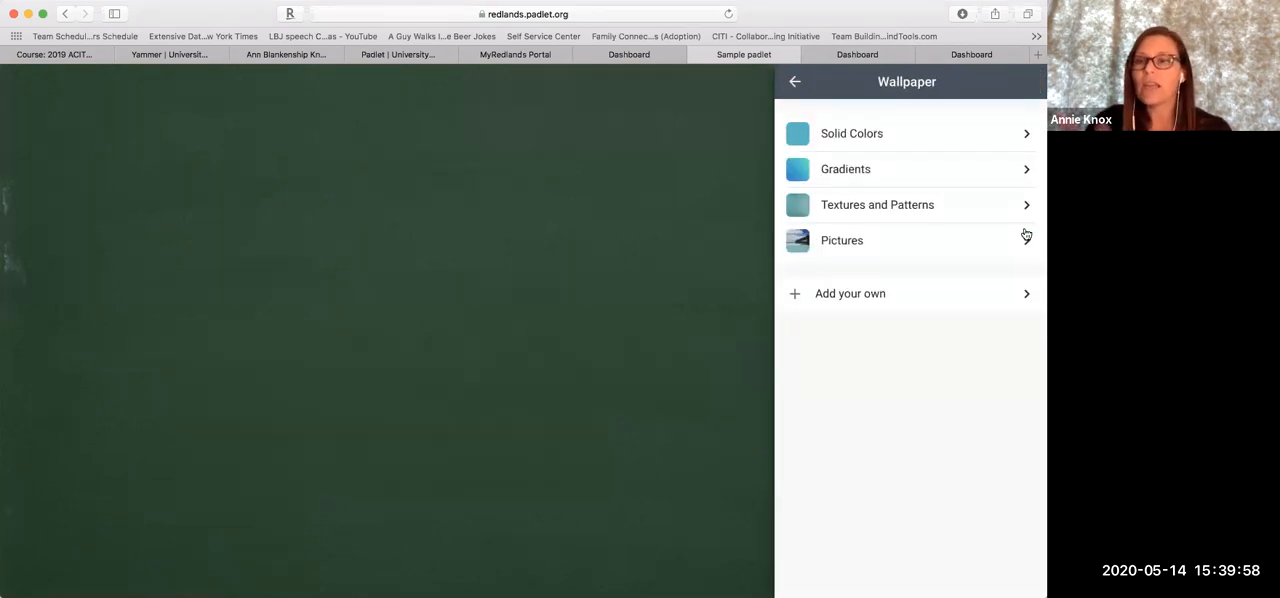
{"action": "left_click", "coordinate": [893, 148]}
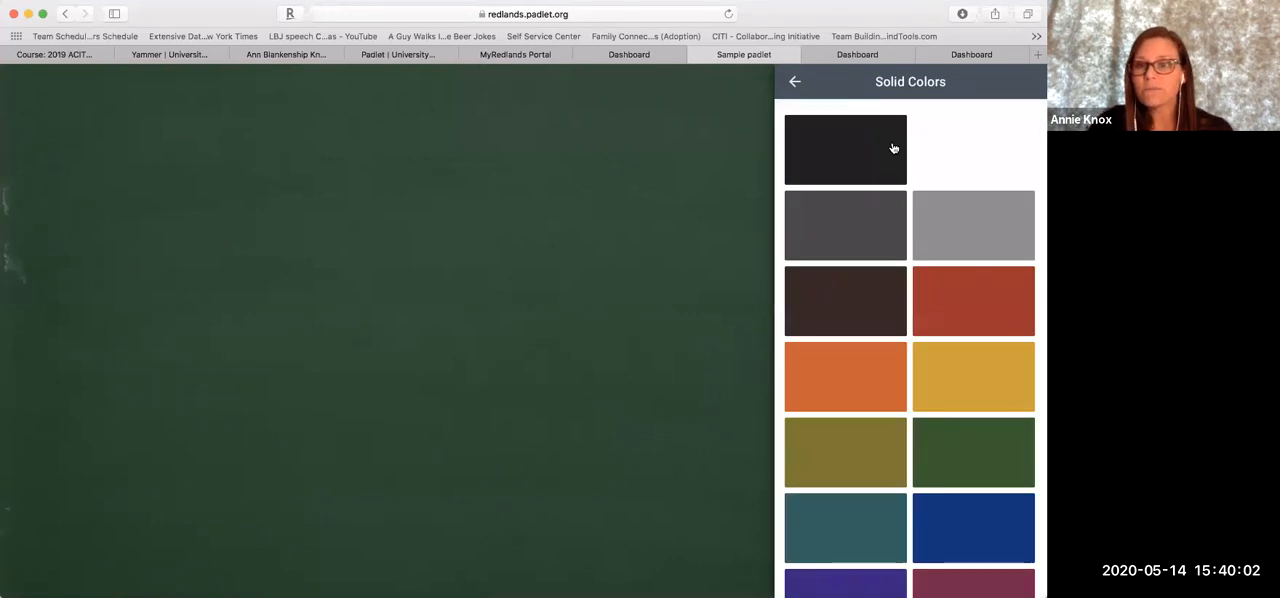
{"action": "left_click", "coordinate": [793, 83]}
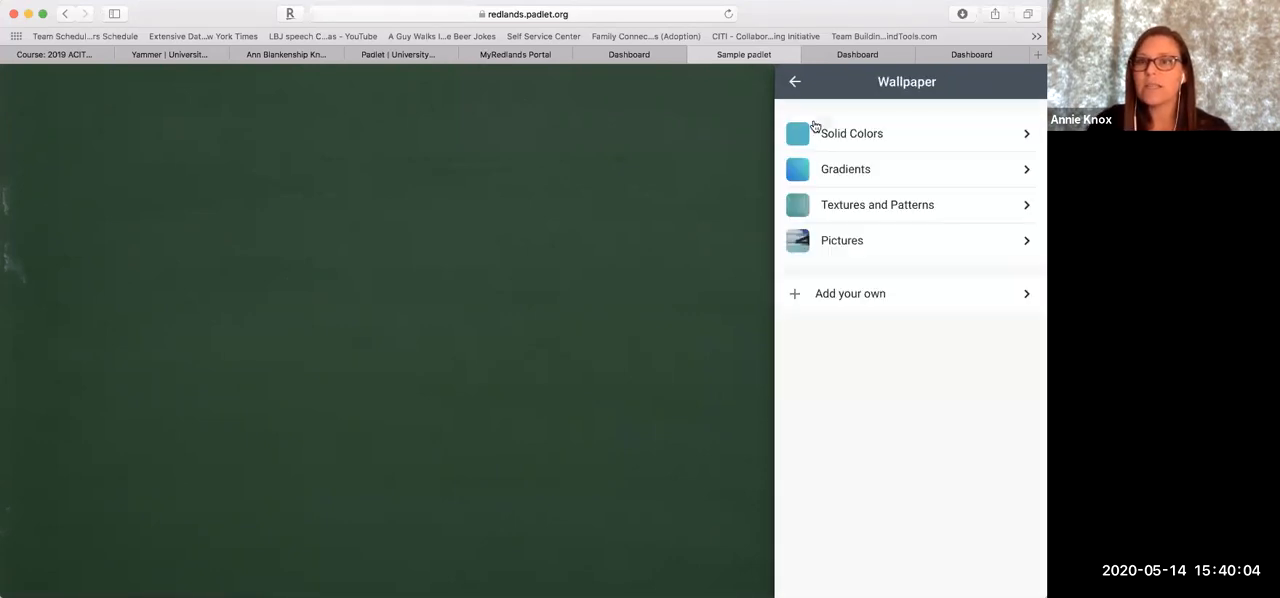
{"action": "left_click", "coordinate": [847, 171]}
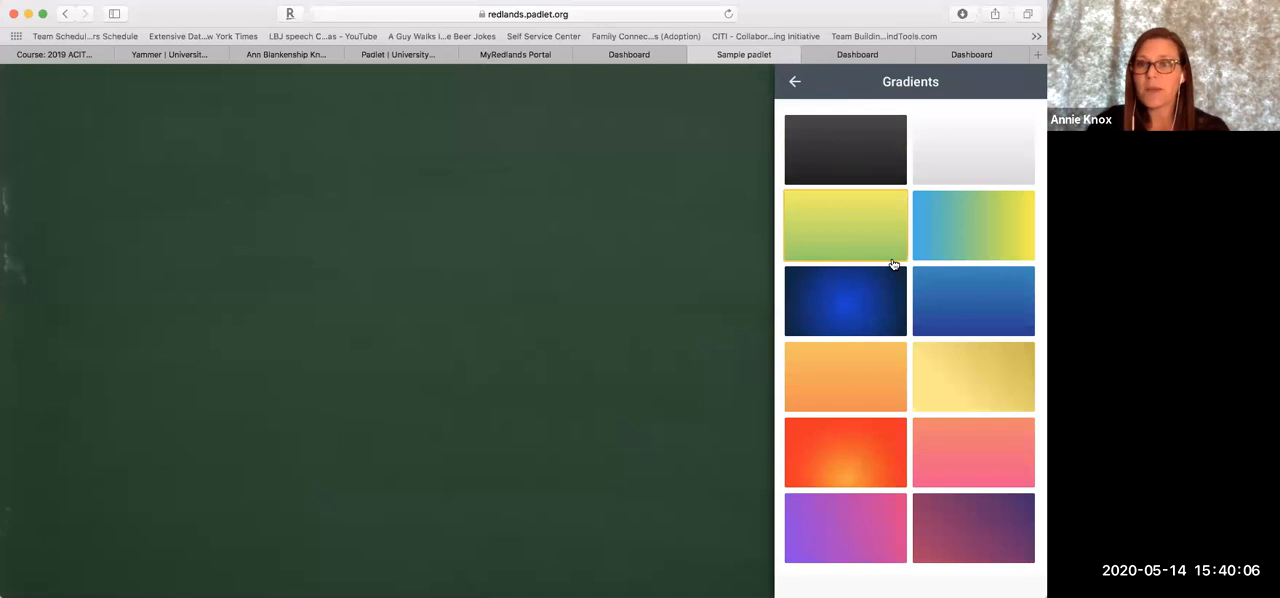
{"action": "left_click", "coordinate": [954, 297]}
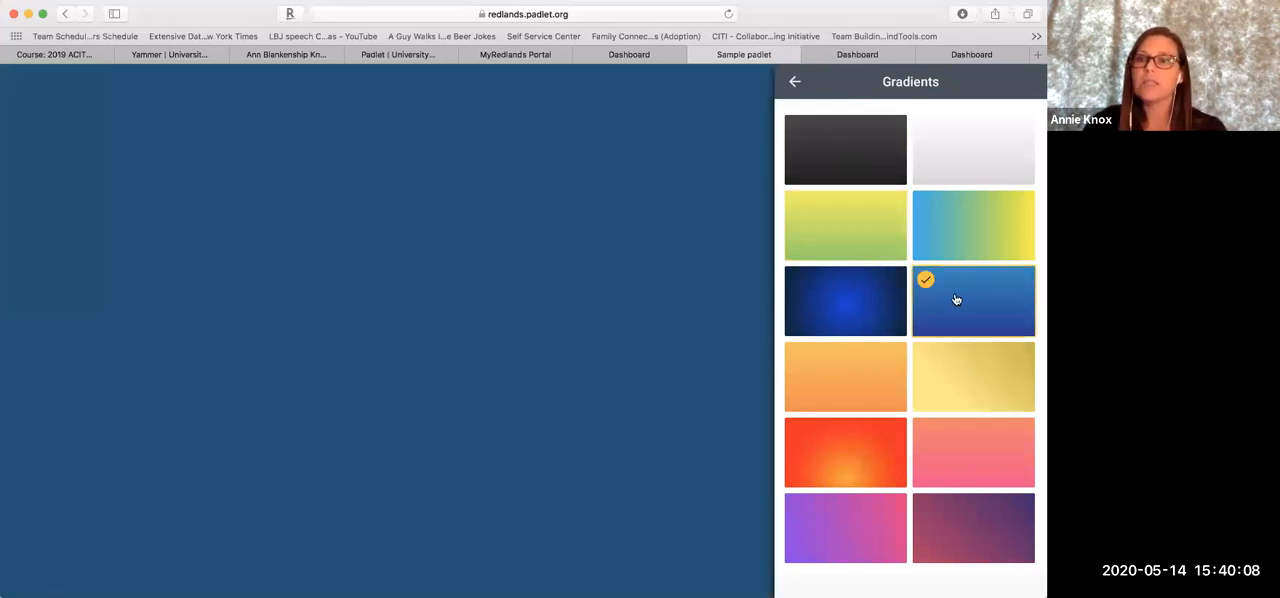
{"action": "left_click", "coordinate": [795, 80]}
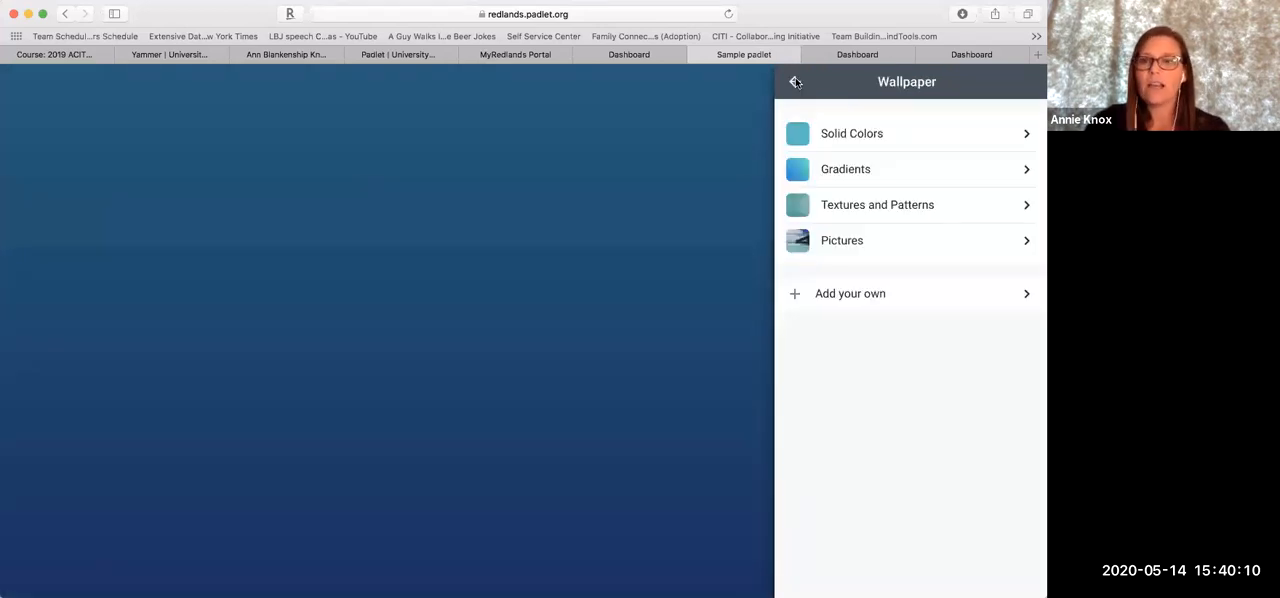
Try the Roller Derby pattern, then set the padlet's wallpaper to the Linen texture
{"action": "left_click", "coordinate": [866, 205]}
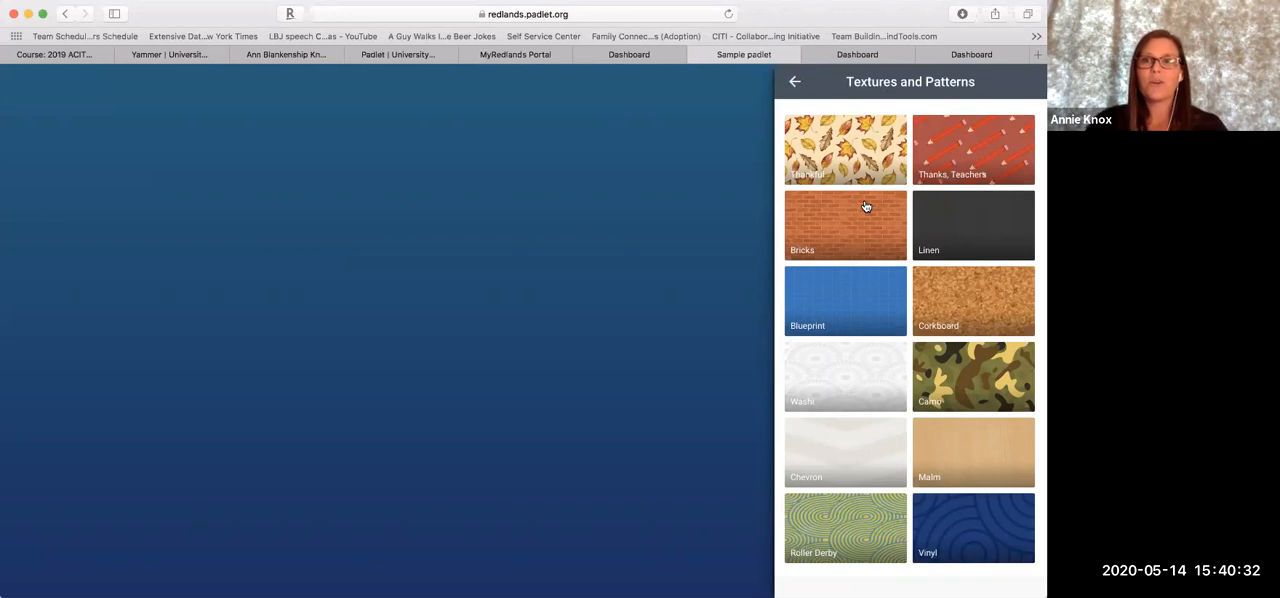
{"action": "left_click", "coordinate": [831, 142]}
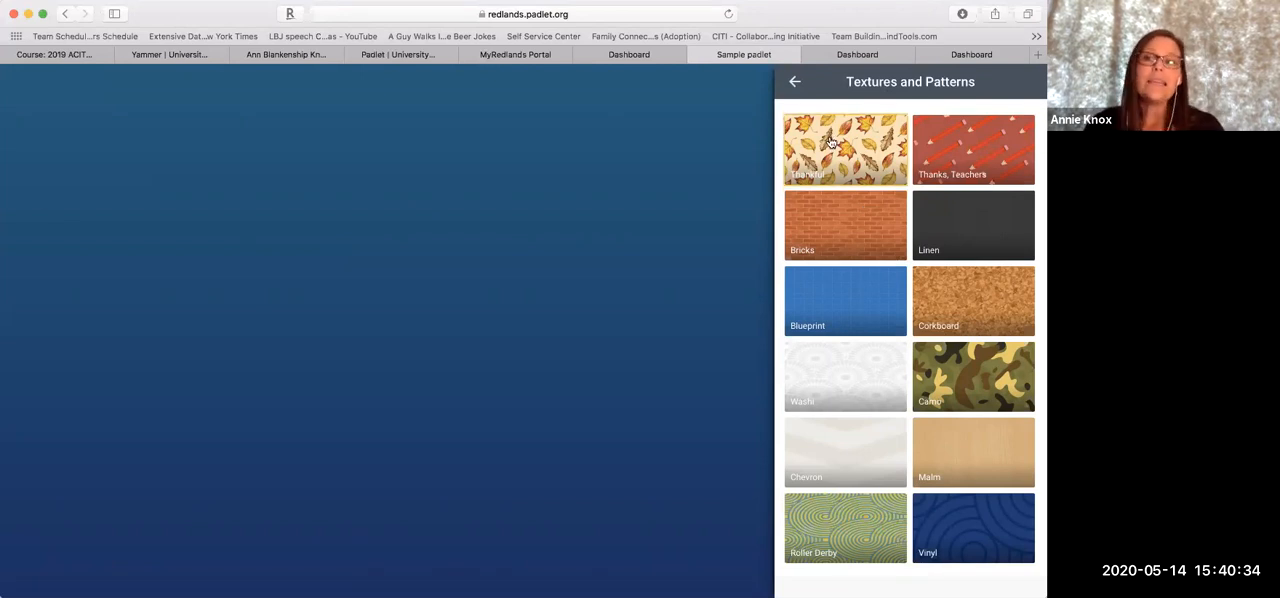
{"action": "scroll", "coordinate": [830, 139], "scroll_direction": "down", "scroll_amount": 1}
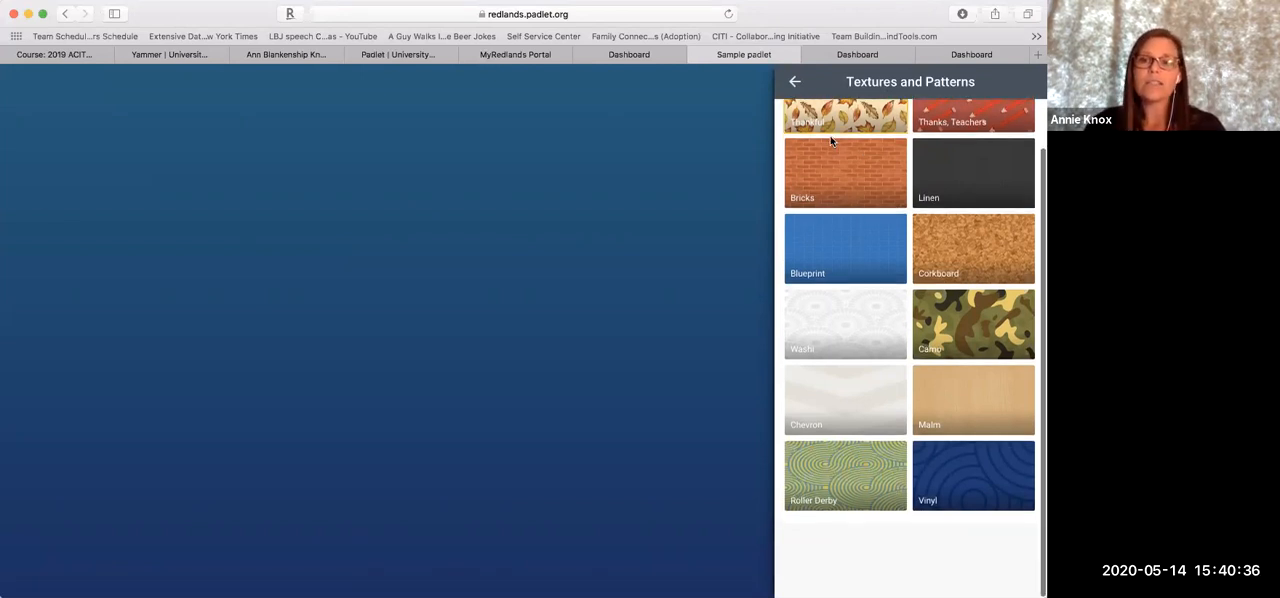
{"action": "scroll", "coordinate": [830, 140], "scroll_direction": "up", "scroll_amount": 1}
{"action": "left_click", "coordinate": [814, 536]}
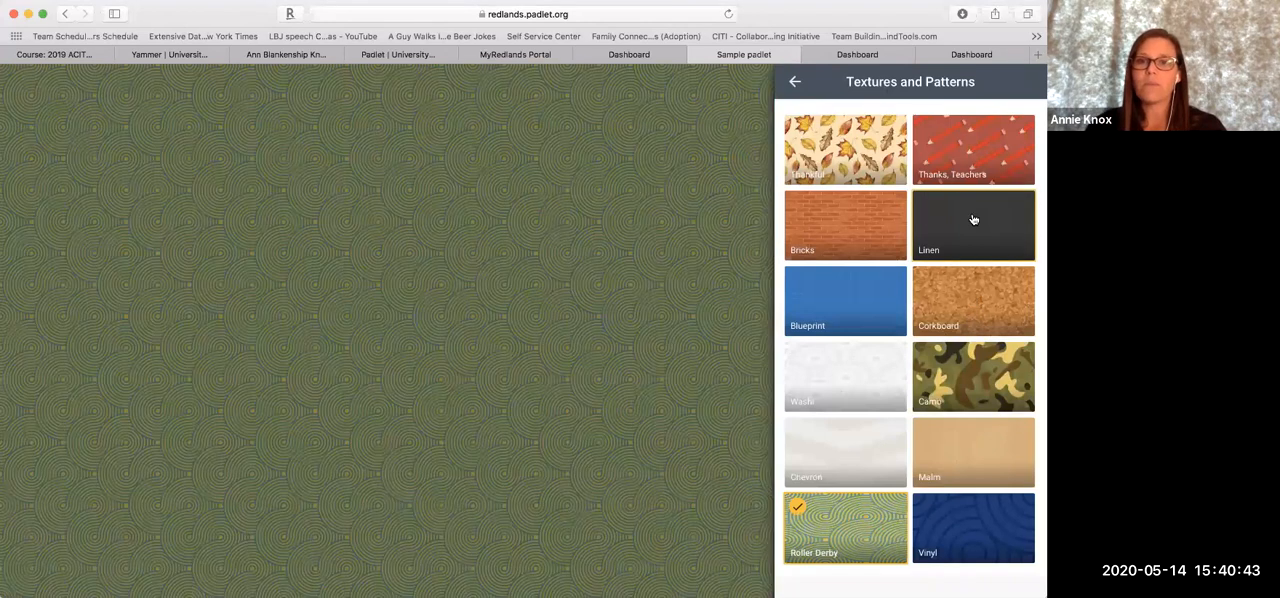
{"action": "left_click", "coordinate": [973, 219]}
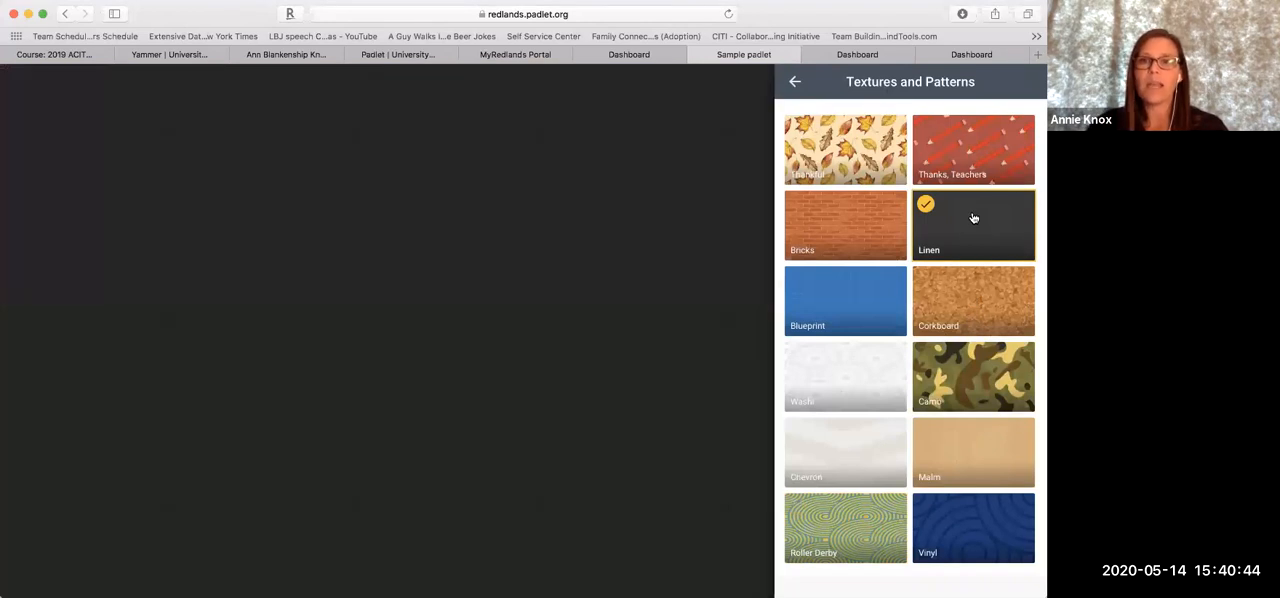
{"action": "left_click", "coordinate": [798, 83]}
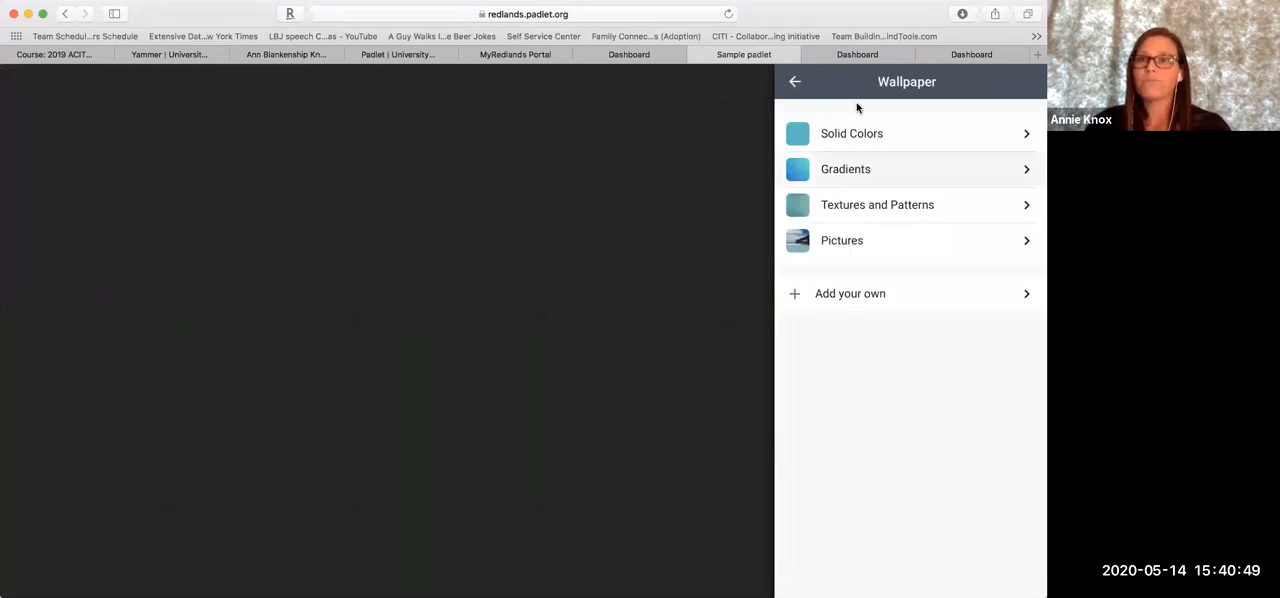
{"action": "left_click", "coordinate": [795, 83]}
Look over the remaining setup options, finish the setup and open the padlet for posting
{"action": "scroll", "coordinate": [843, 328], "scroll_direction": "down", "scroll_amount": 3}
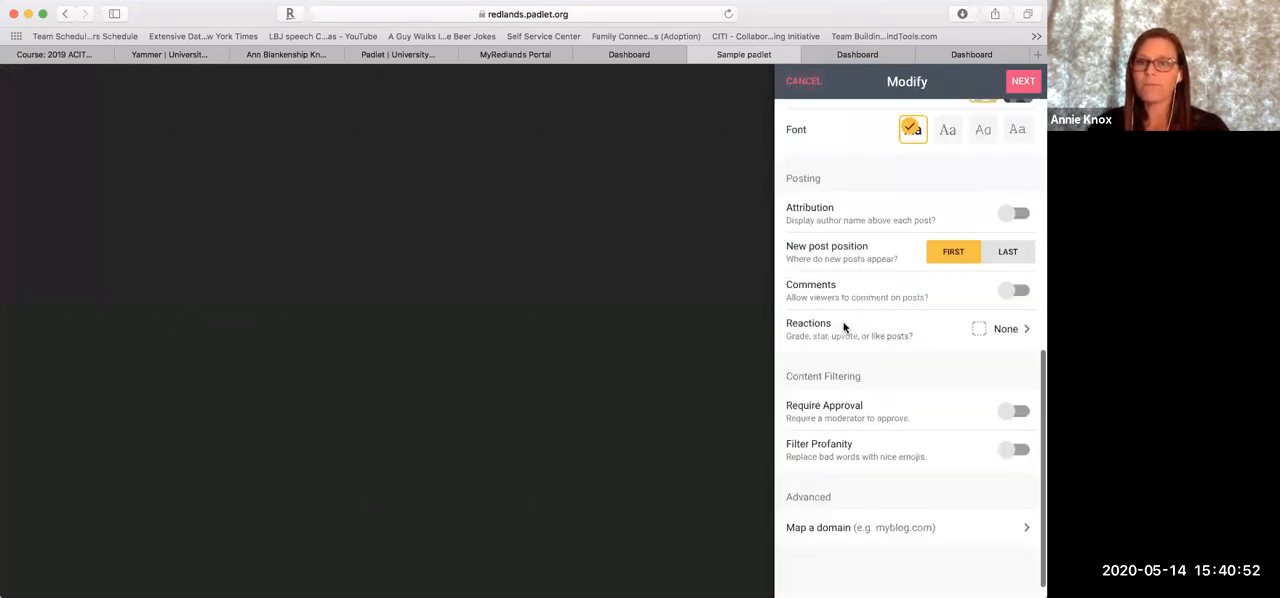
{"action": "scroll", "coordinate": [843, 328], "scroll_direction": "up", "scroll_amount": 10}
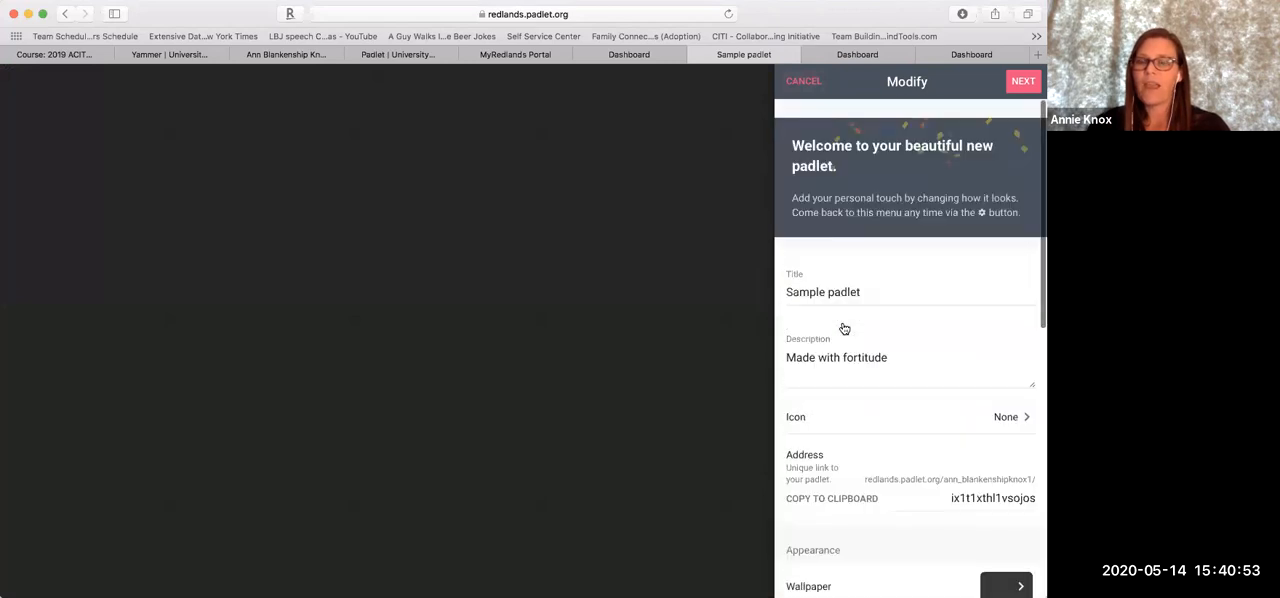
{"action": "left_click", "coordinate": [1024, 81]}
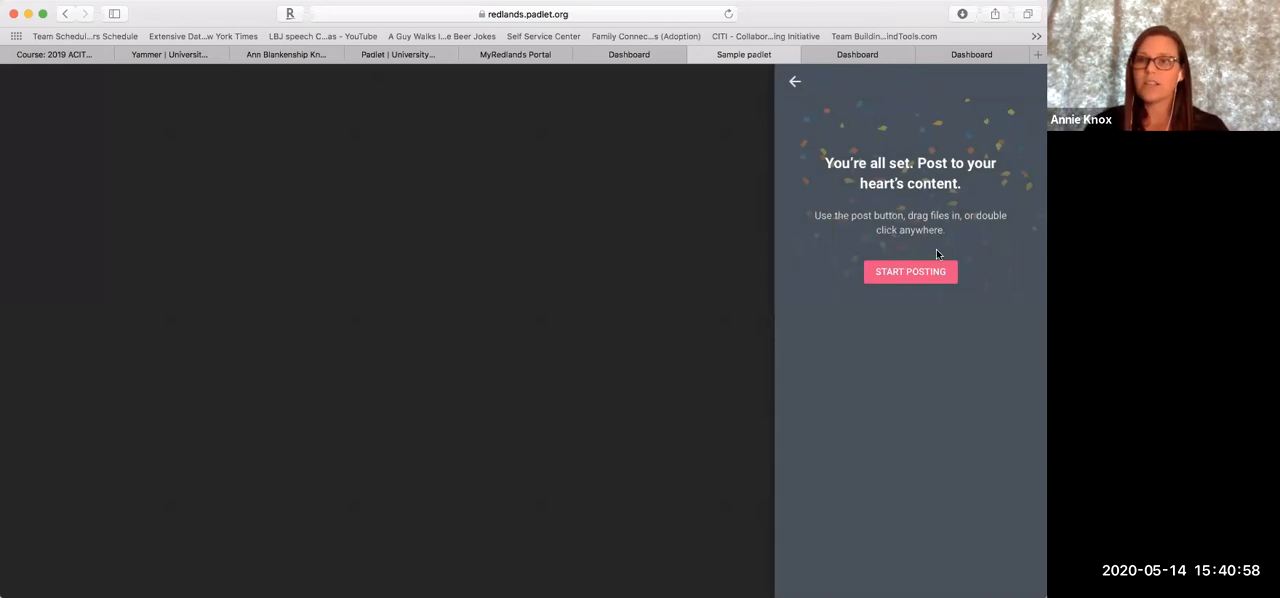
{"action": "left_click", "coordinate": [910, 272]}
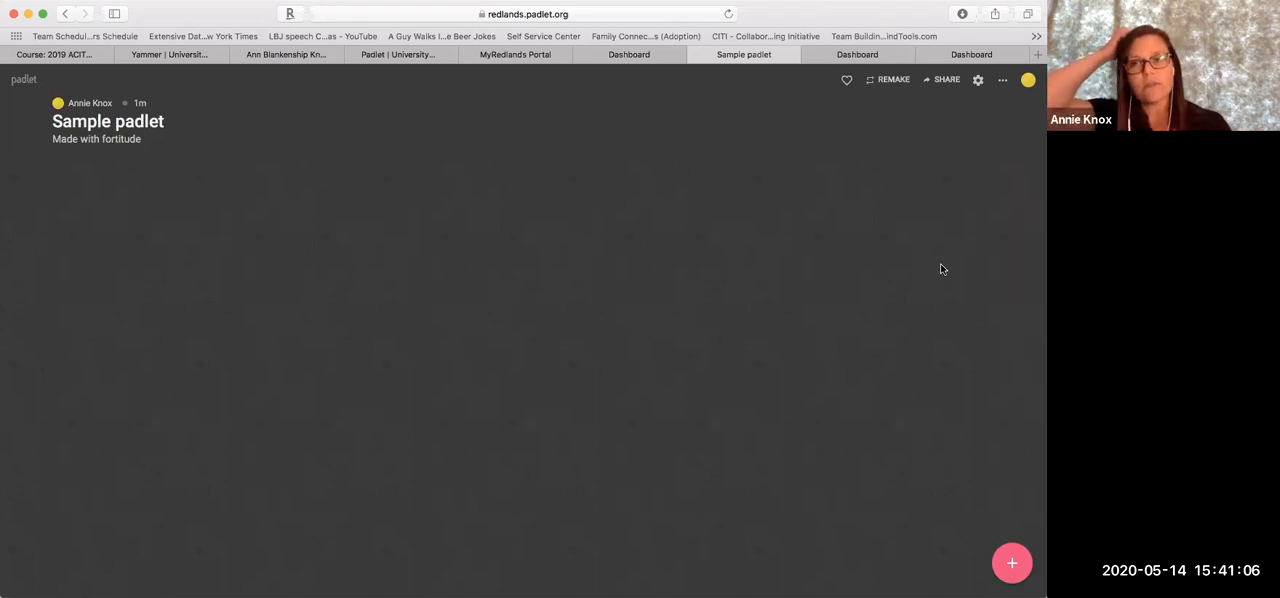
Reopen the padlet's settings, examine the title, address, appearance and posting options, and close them
{"action": "left_click", "coordinate": [978, 82]}
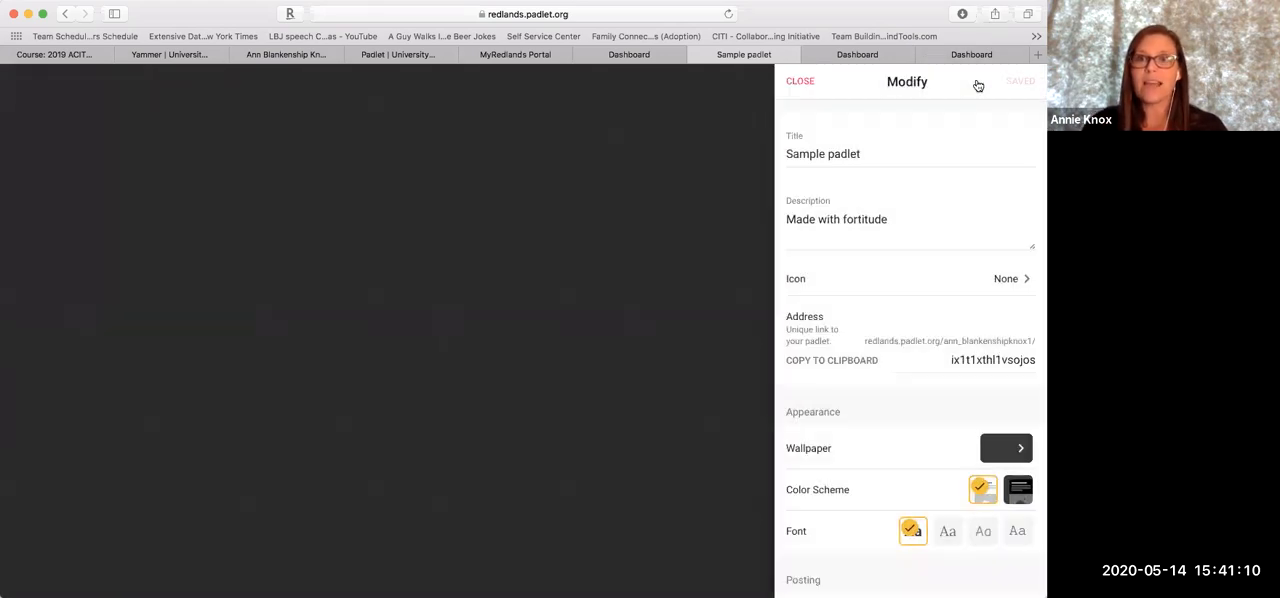
{"action": "scroll", "coordinate": [897, 281], "scroll_direction": "down", "scroll_amount": 5}
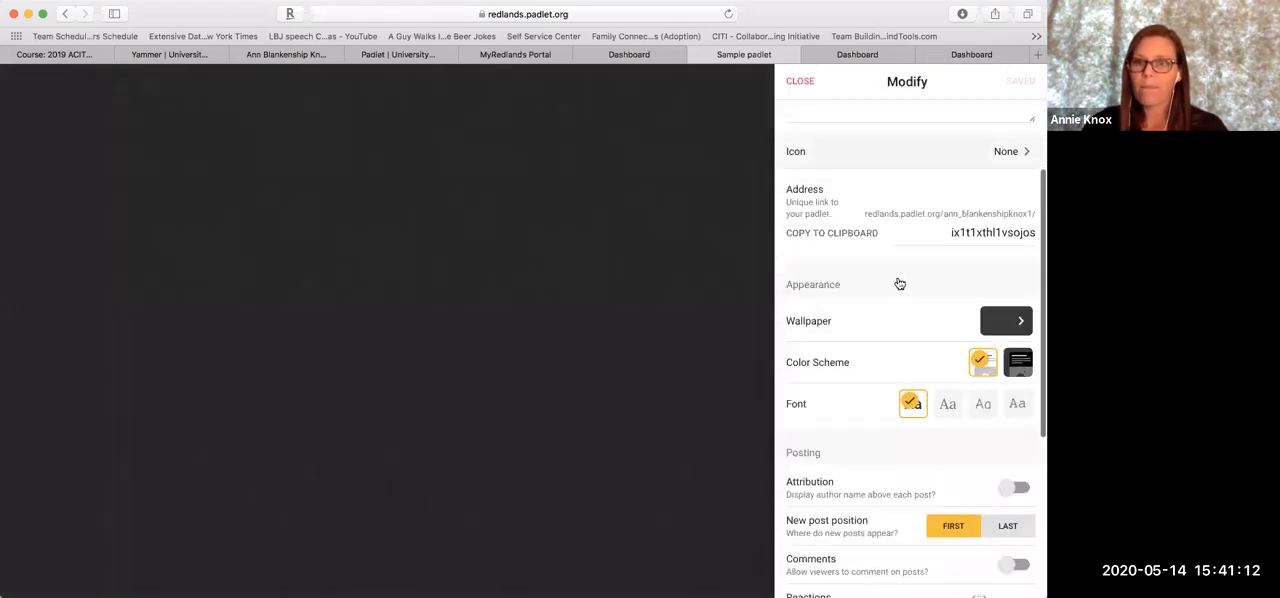
{"action": "scroll", "coordinate": [897, 281], "scroll_direction": "up", "scroll_amount": 6}
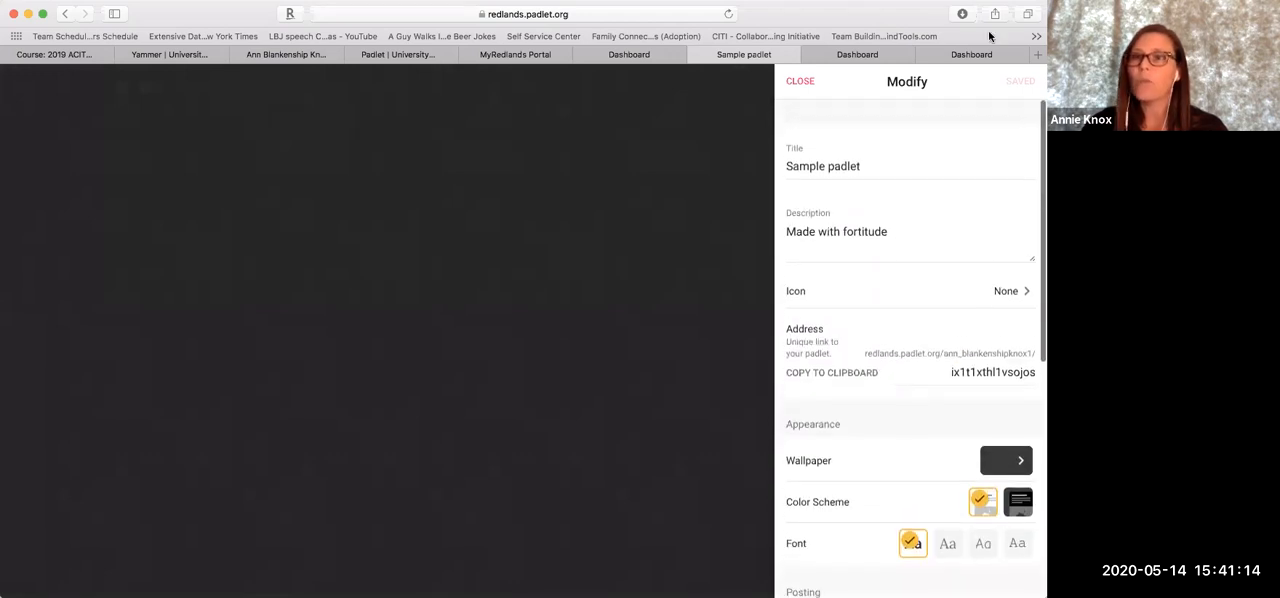
{"action": "left_click", "coordinate": [799, 88]}
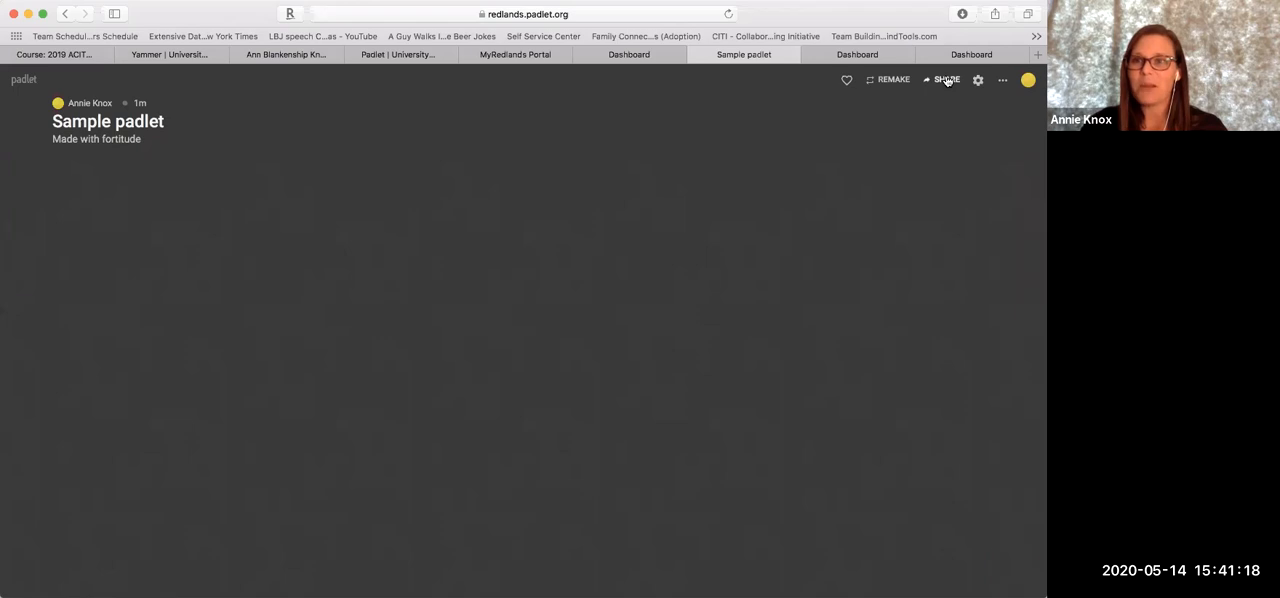
Open the sample padlet's sharing options and examine the available privacy levels without changing the setting
{"action": "left_click", "coordinate": [946, 80]}
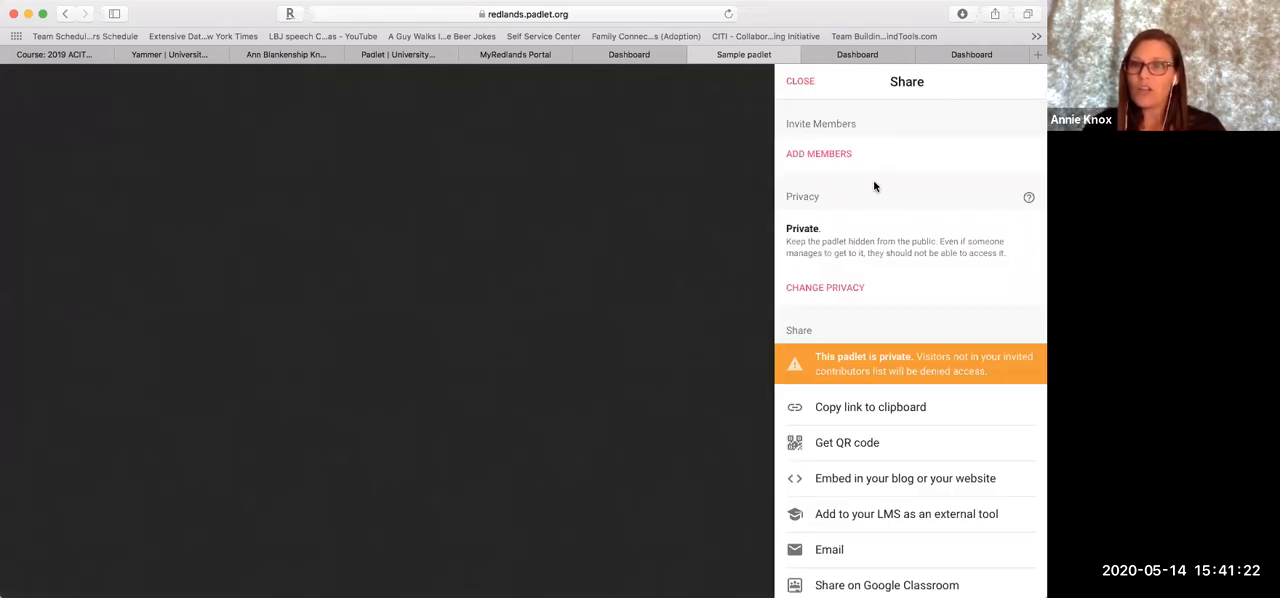
{"action": "left_click", "coordinate": [817, 292]}
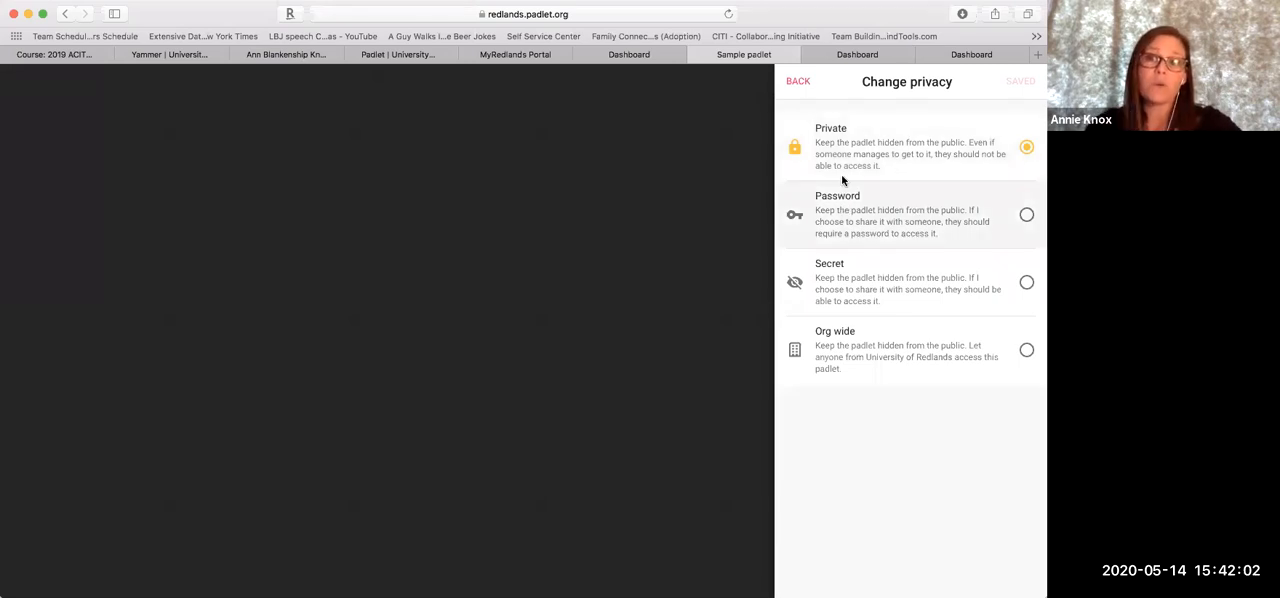
{"action": "left_click", "coordinate": [800, 82]}
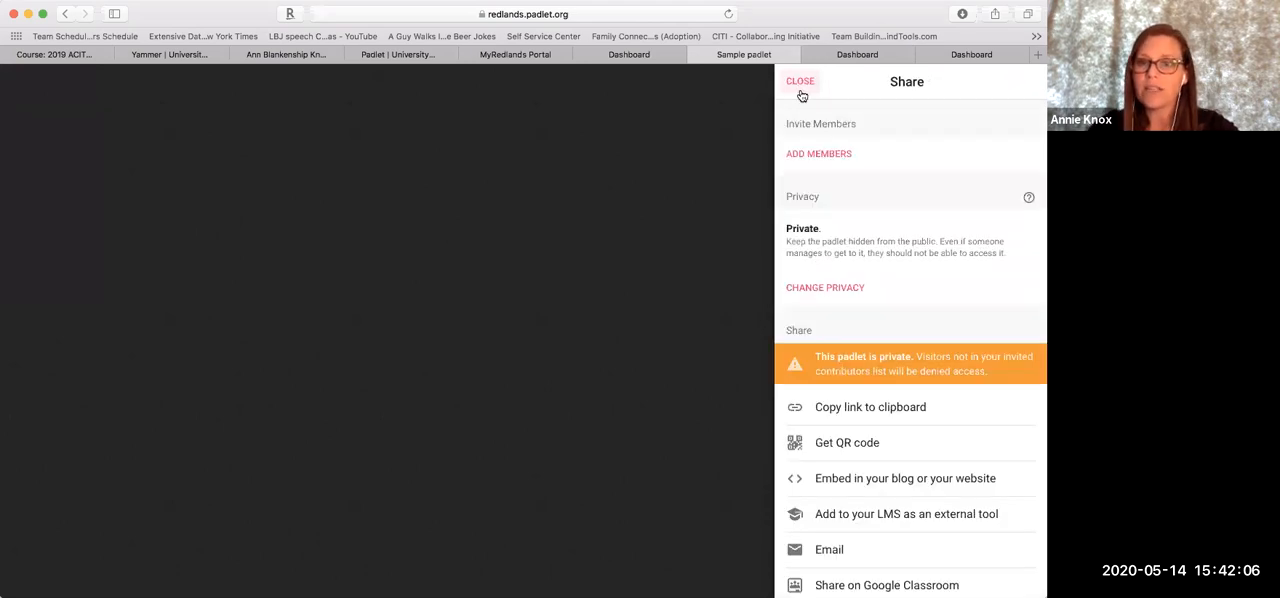
Look through the padlet's link, embed, LMS and export options, then close the sharing options
{"action": "scroll", "coordinate": [859, 286], "scroll_direction": "down", "scroll_amount": 2}
{"action": "scroll", "coordinate": [860, 286], "scroll_direction": "down", "scroll_amount": 1}
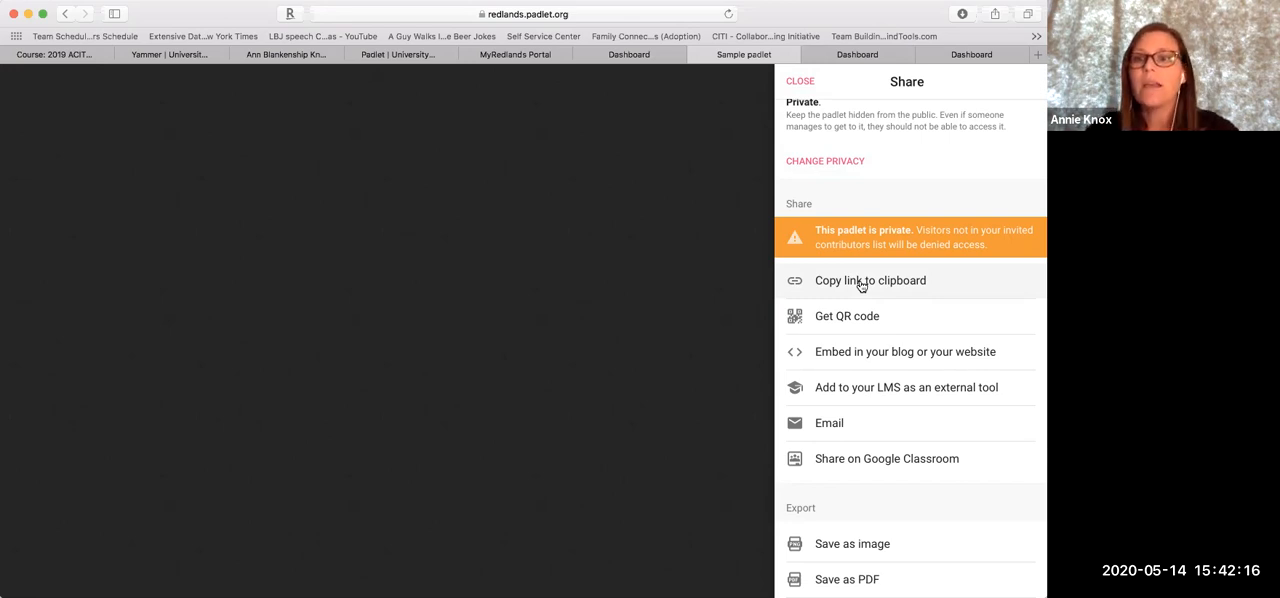
{"action": "scroll", "coordinate": [860, 286], "scroll_direction": "down", "scroll_amount": 2}
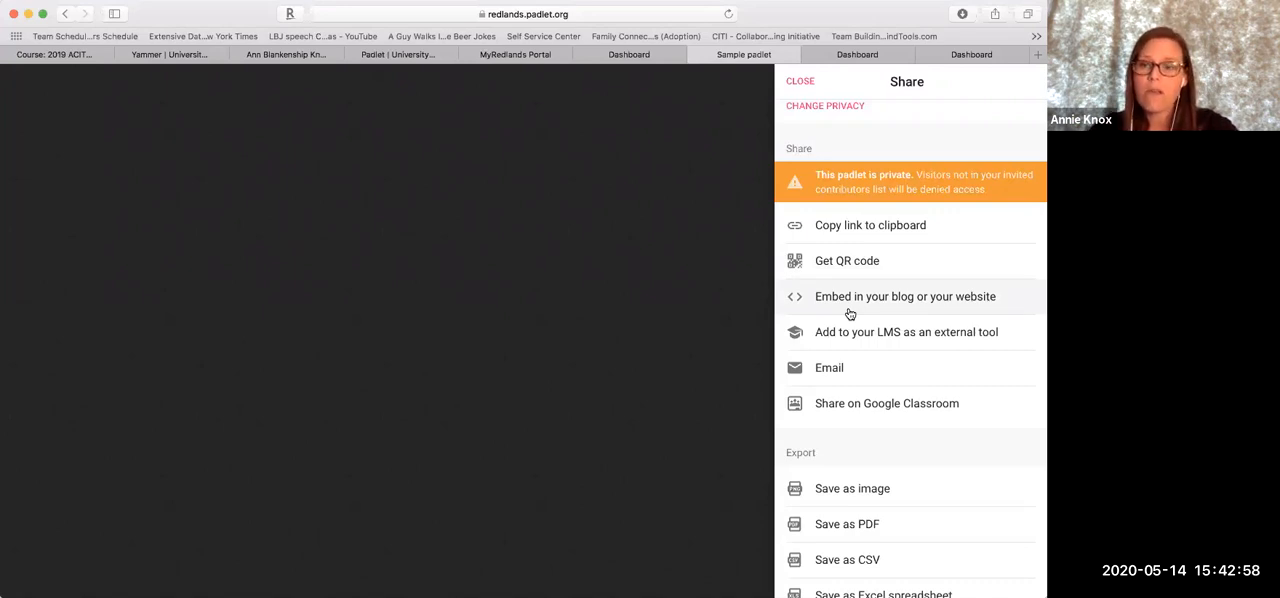
{"action": "scroll", "coordinate": [849, 312], "scroll_direction": "down", "scroll_amount": 3}
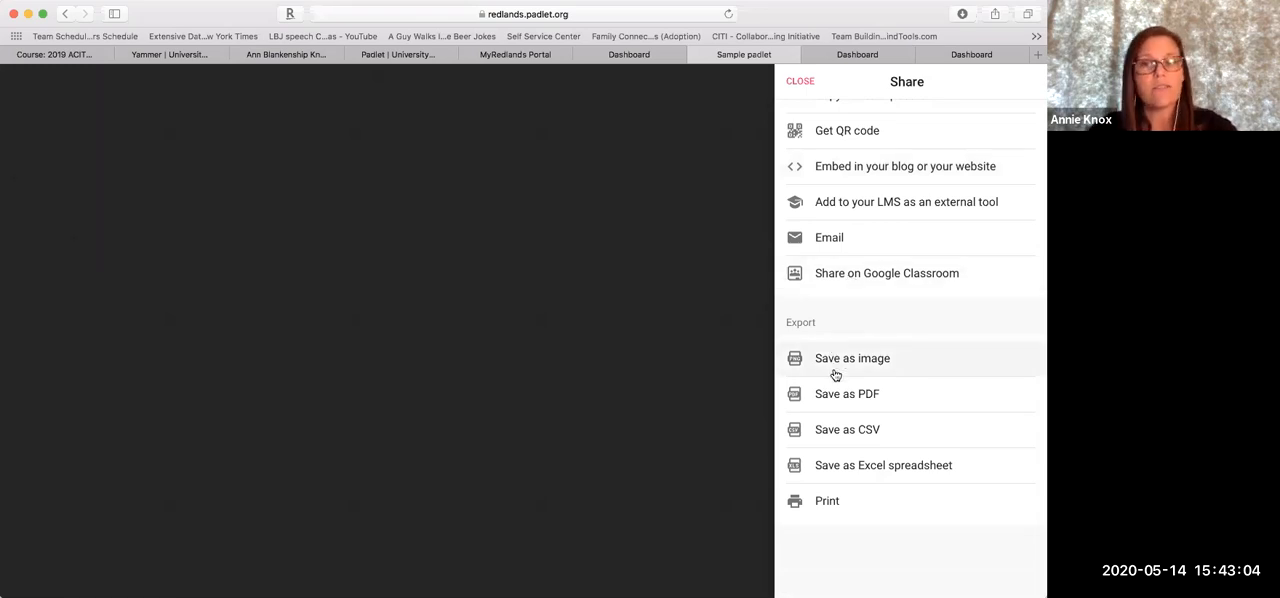
{"action": "scroll", "coordinate": [829, 429], "scroll_direction": "up", "scroll_amount": 8}
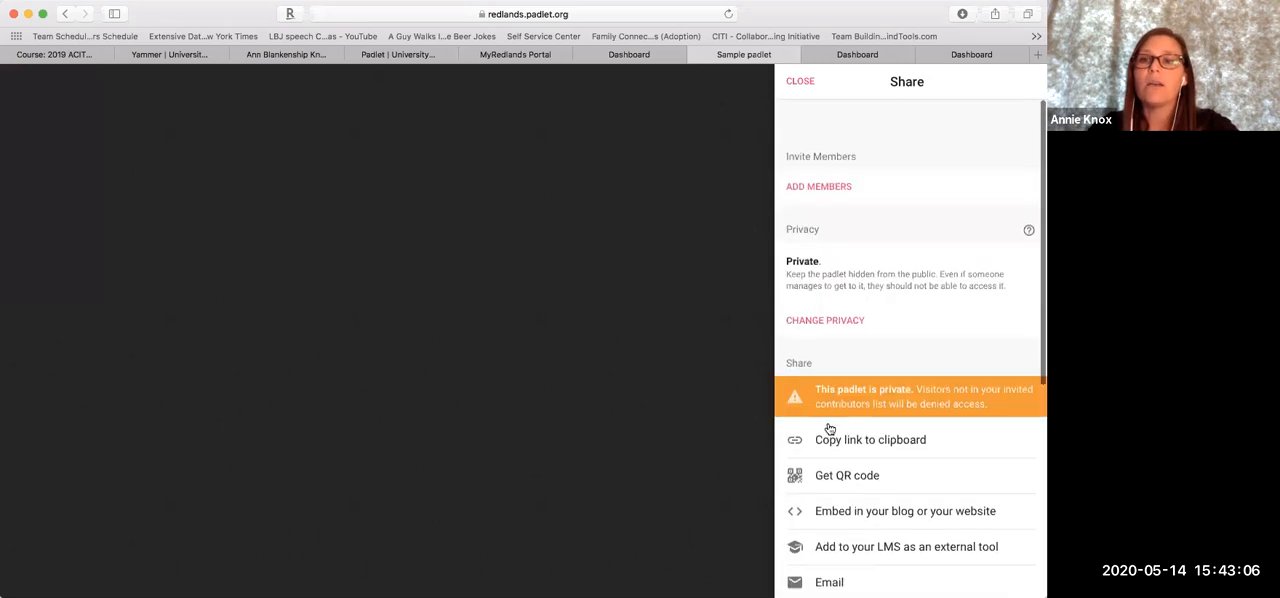
{"action": "left_click", "coordinate": [799, 82]}
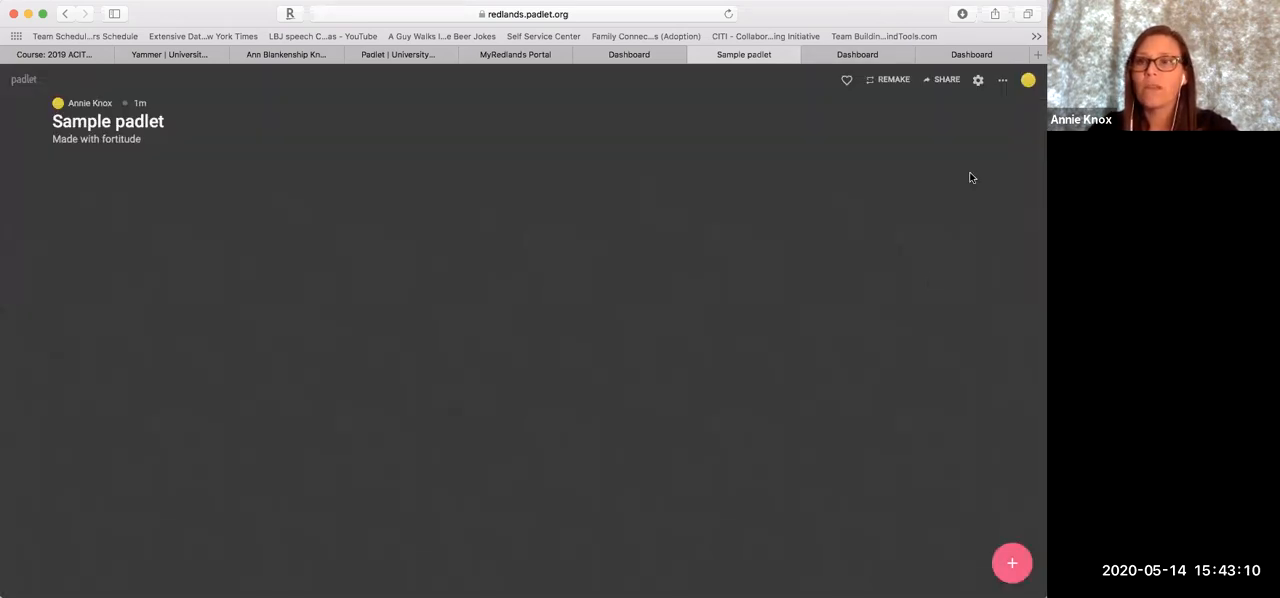
Examine the padlet's additional actions, such as inviting people, changing format, clearing posts and archiving
{"action": "left_click", "coordinate": [1001, 83]}
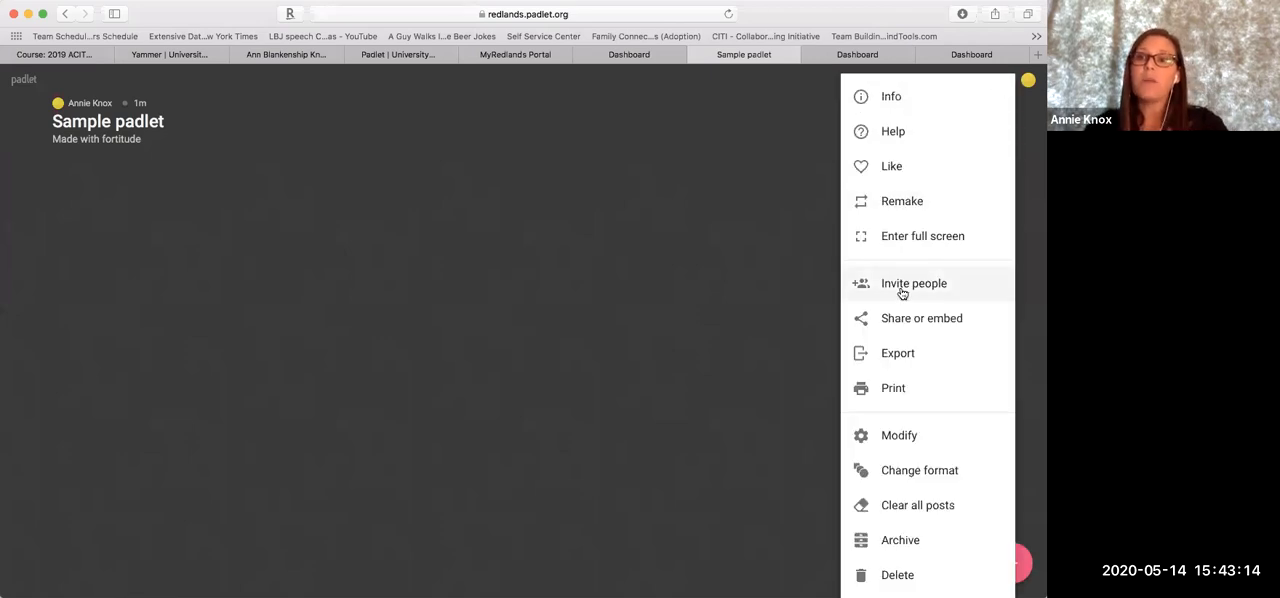
{"action": "left_click", "coordinate": [788, 198]}
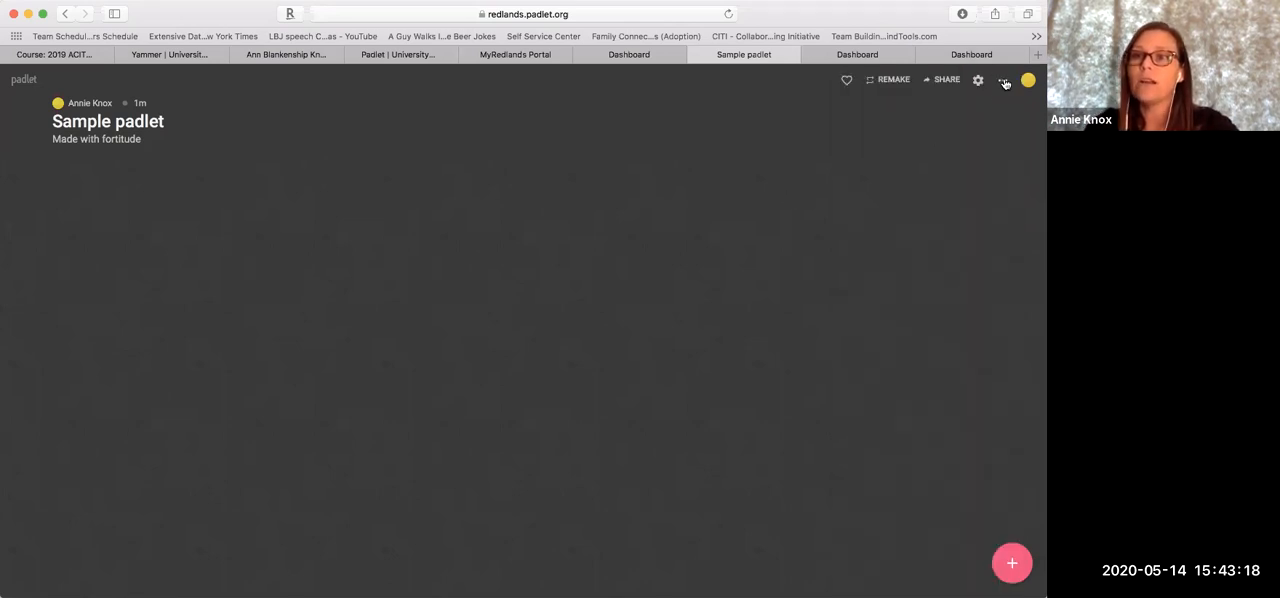
{"action": "left_click", "coordinate": [1005, 83]}
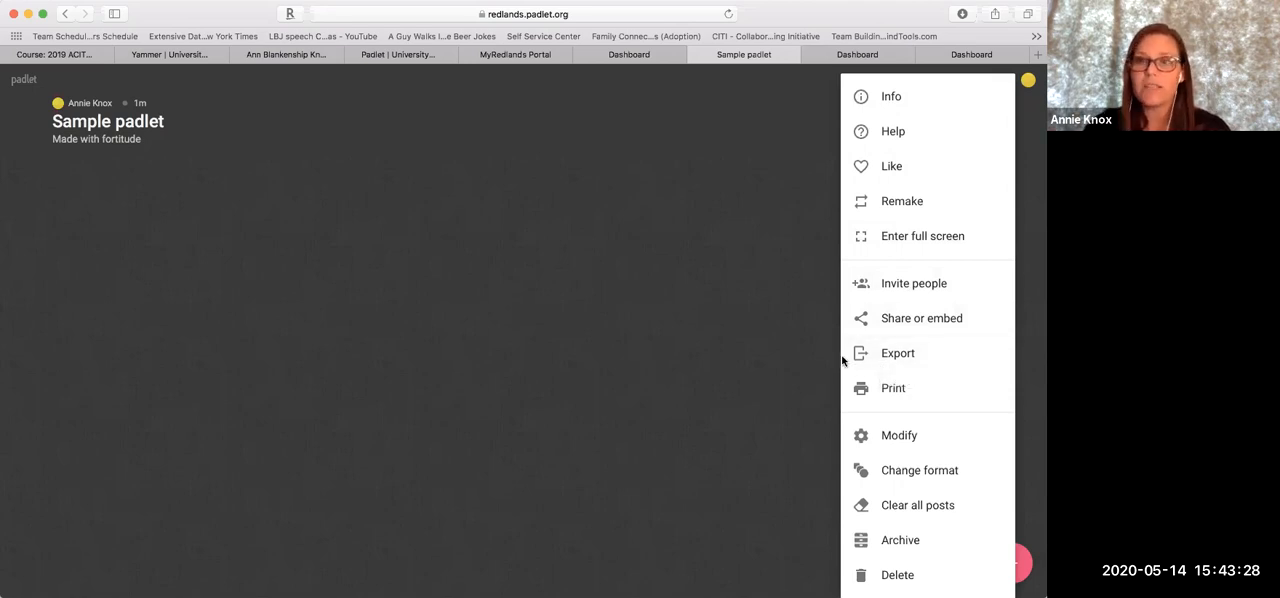
{"action": "left_click", "coordinate": [788, 349]}
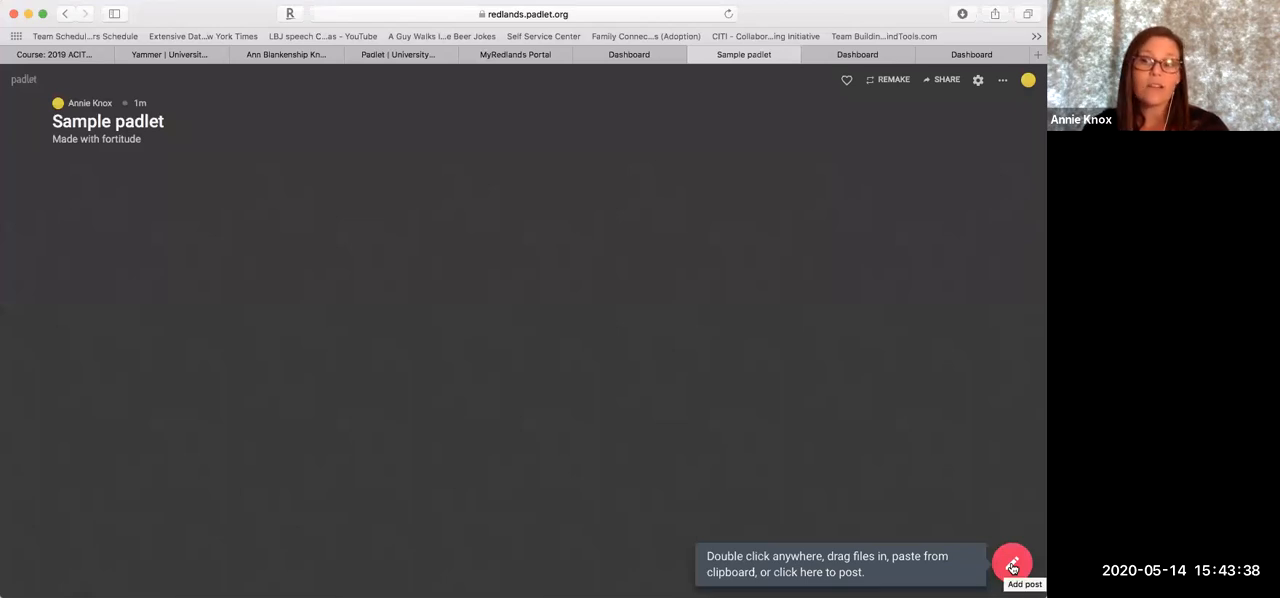
Create a post on the sample padlet, search GIFs for "learning" and attach the one with the information arrow entering a head
{"action": "double_click", "coordinate": [140, 294]}
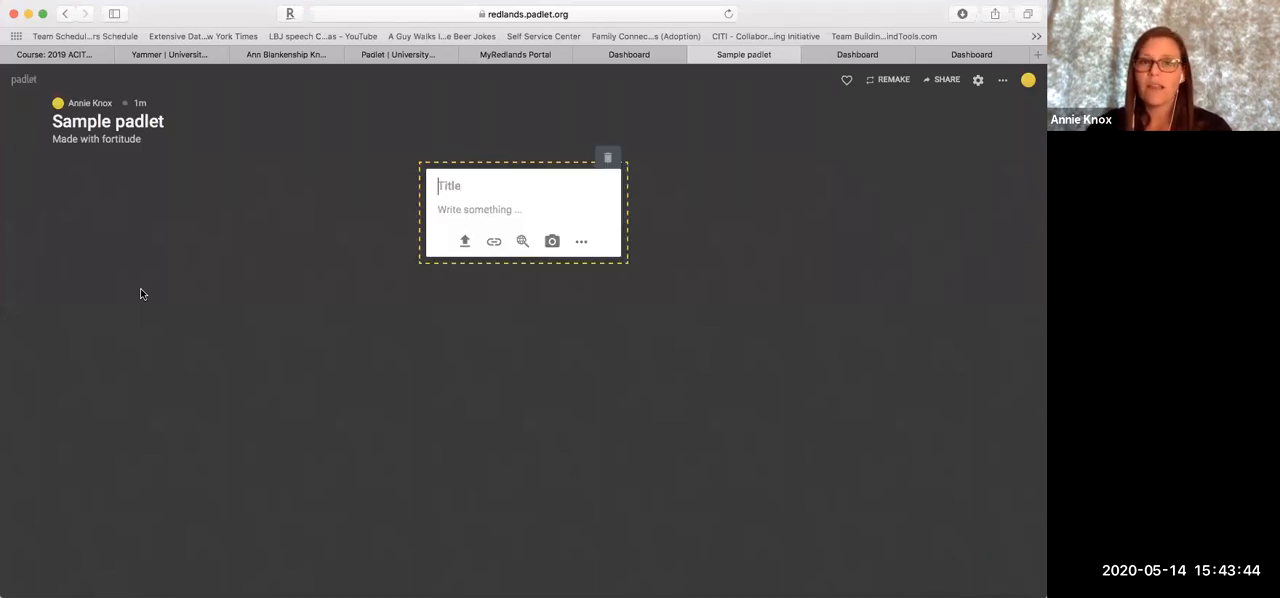
{"action": "left_click", "coordinate": [521, 243]}
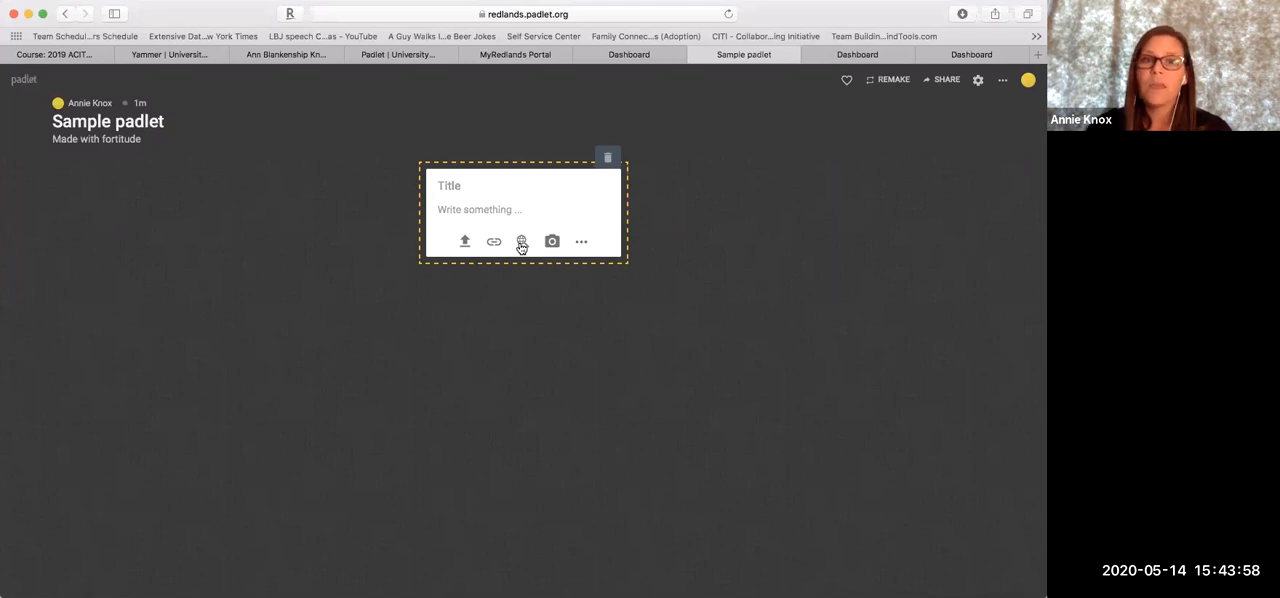
{"action": "left_click", "coordinate": [831, 115]}
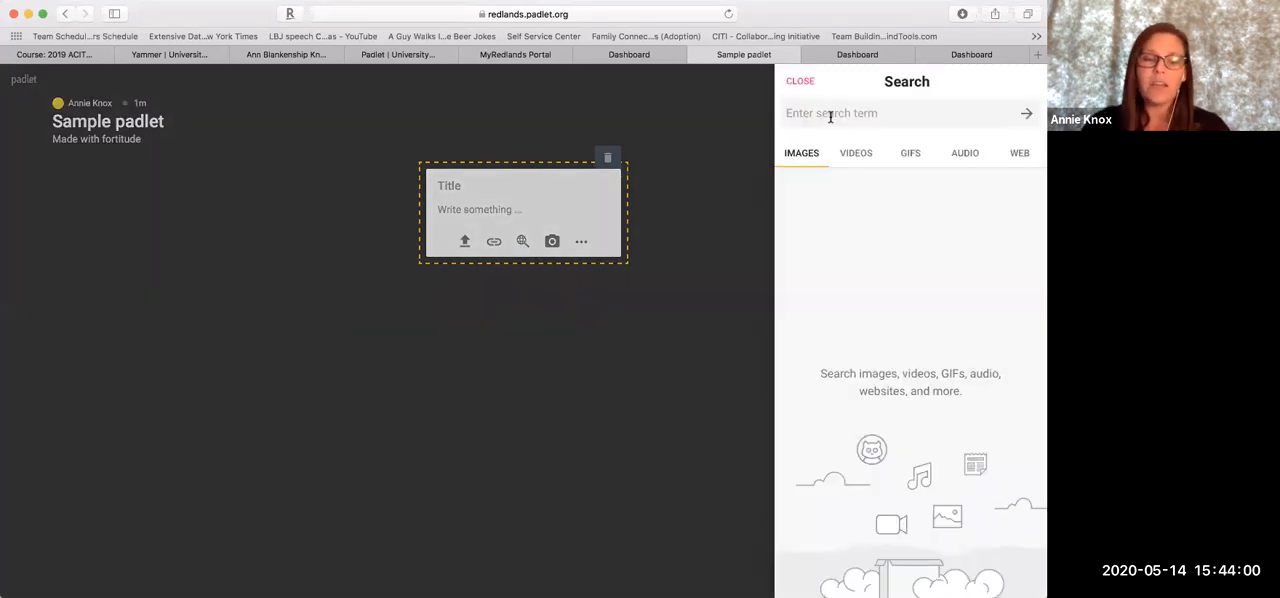
{"action": "type", "text": "learning"}
{"action": "key", "text": "Return"}
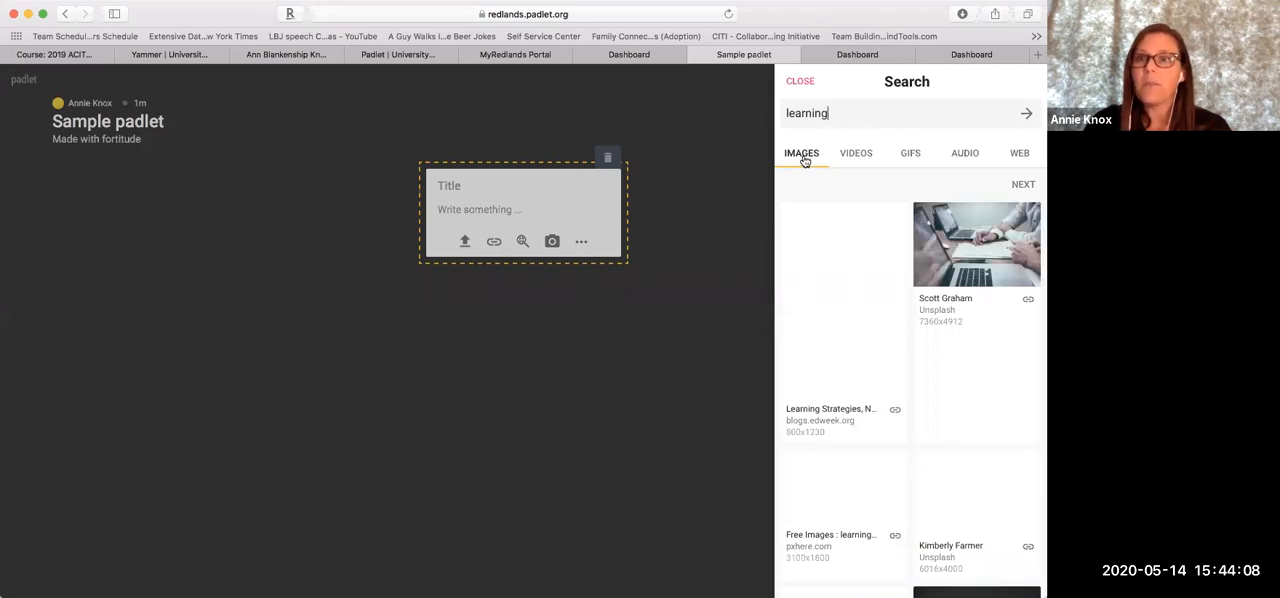
{"action": "left_click", "coordinate": [911, 157]}
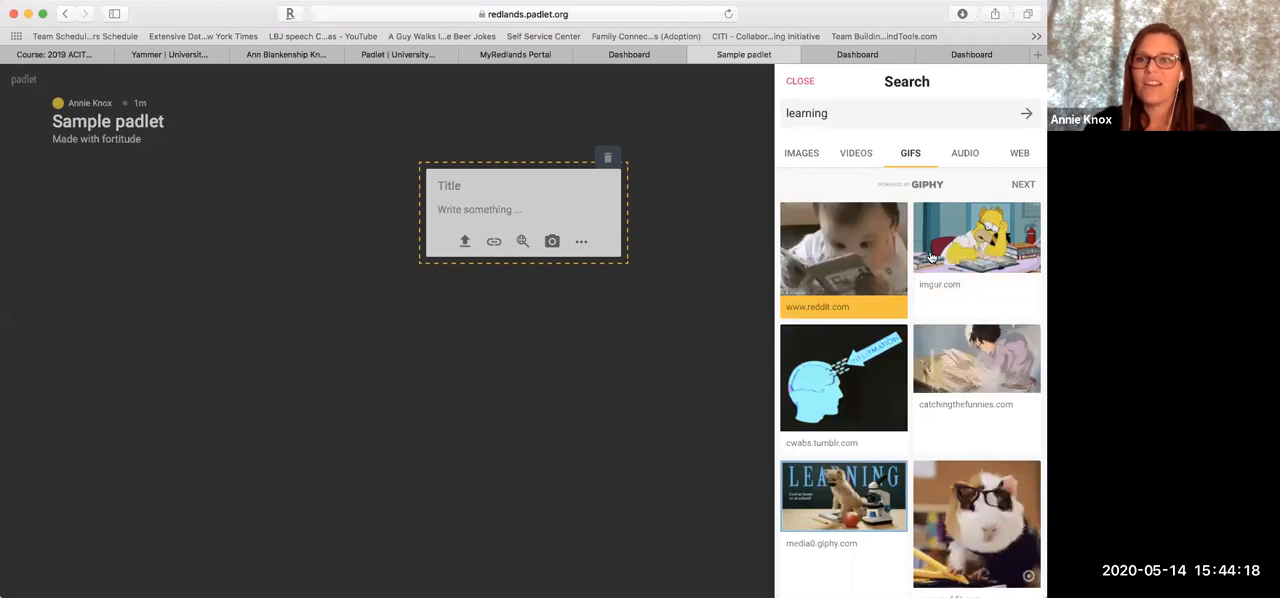
{"action": "left_click", "coordinate": [816, 364]}
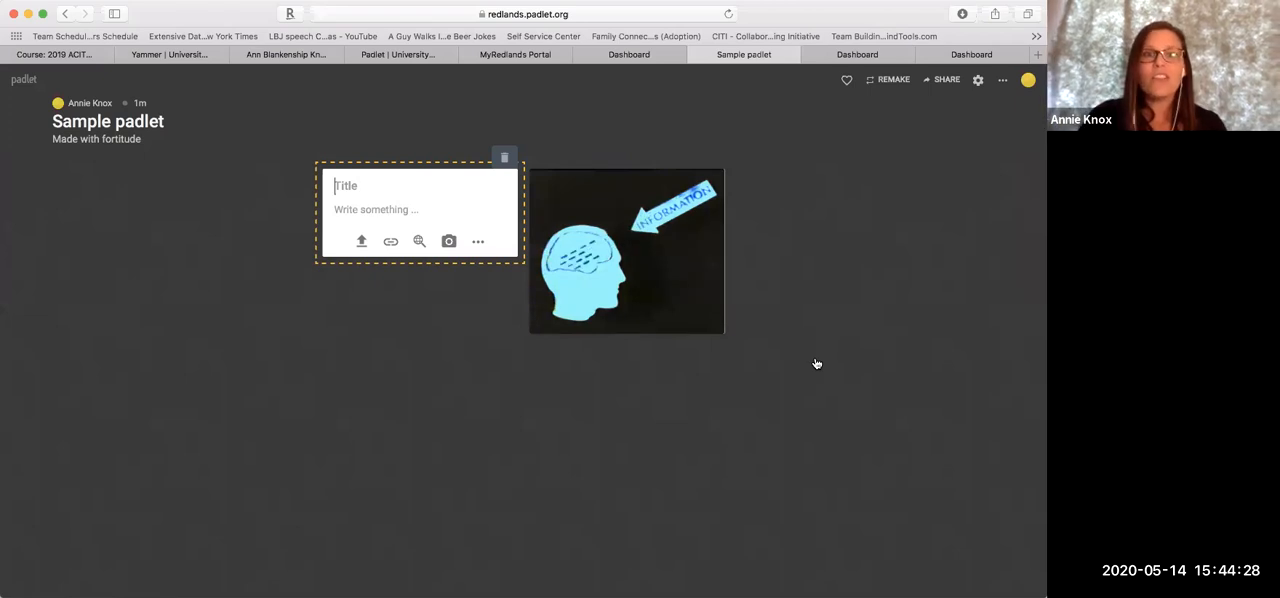
Title the new blank post "Write their own messages" and finish it without body text
{"action": "type", "text": "Wr"}
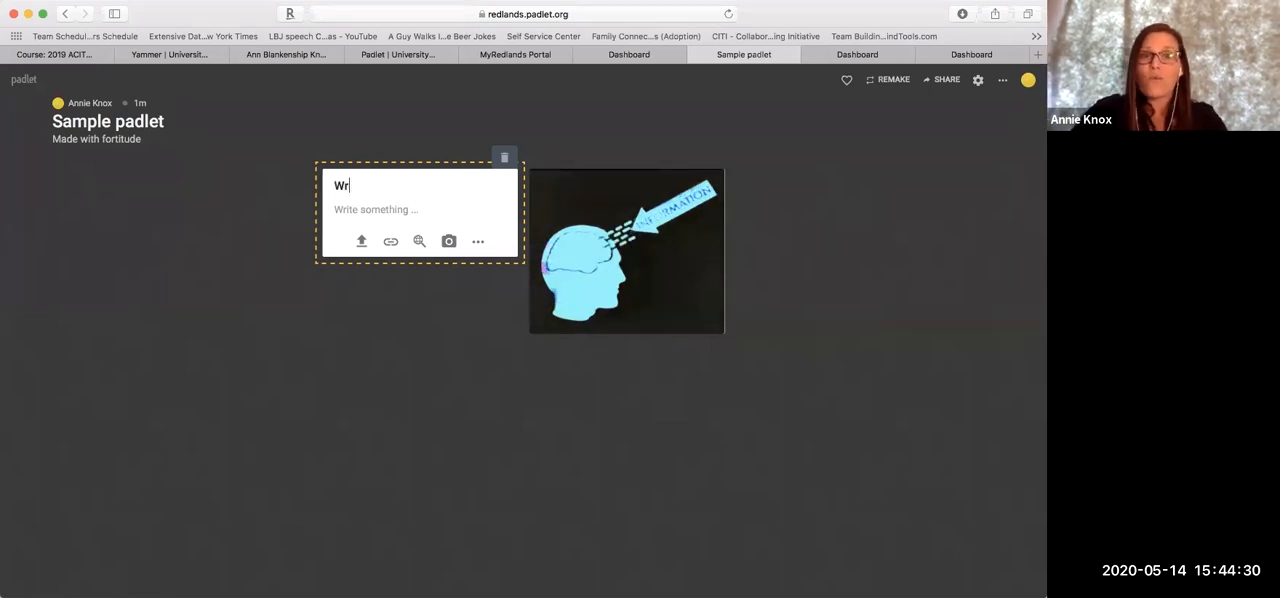
{"action": "type", "text": "ite thieir"}
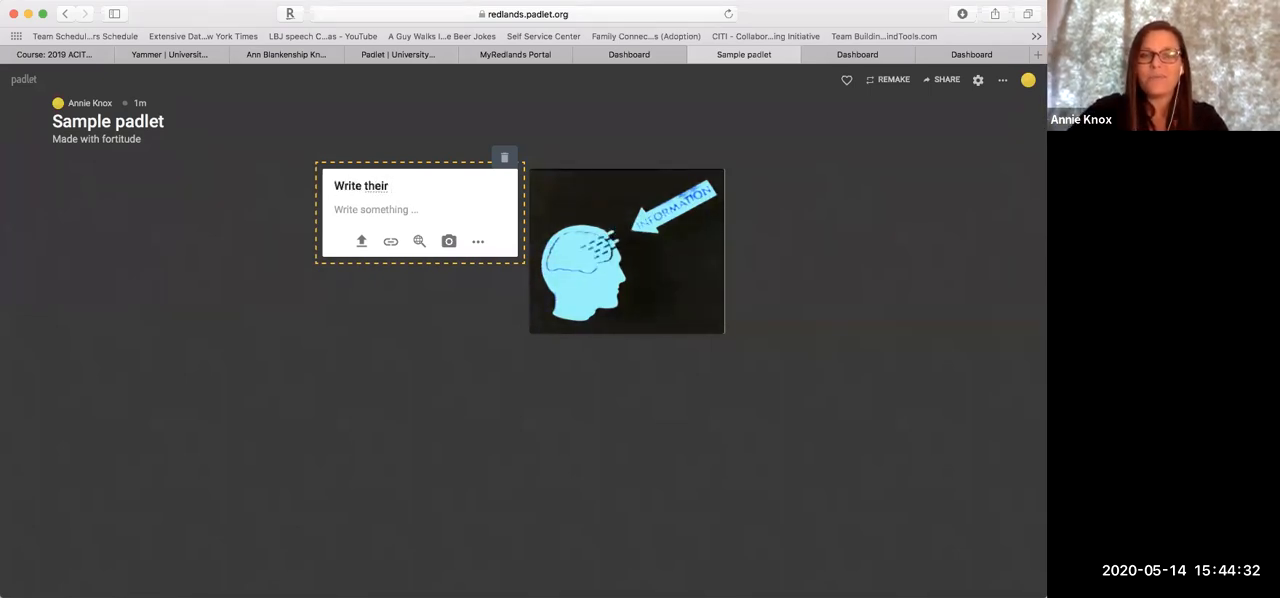
{"action": "type", "text": " own messages"}
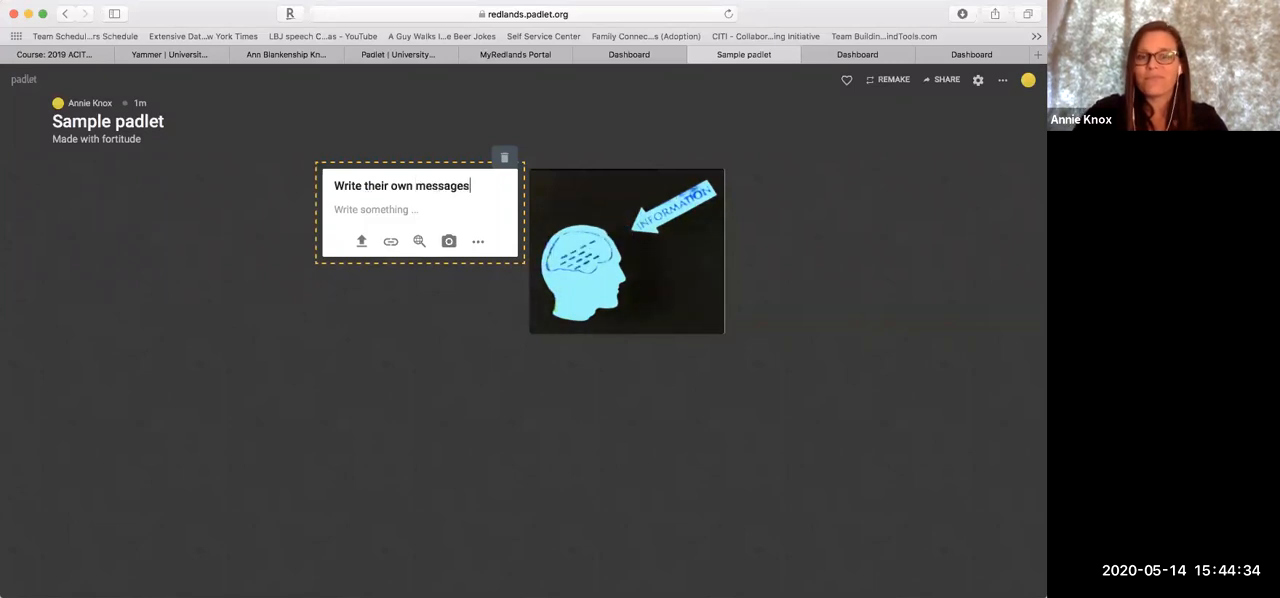
{"action": "key", "text": "Return"}
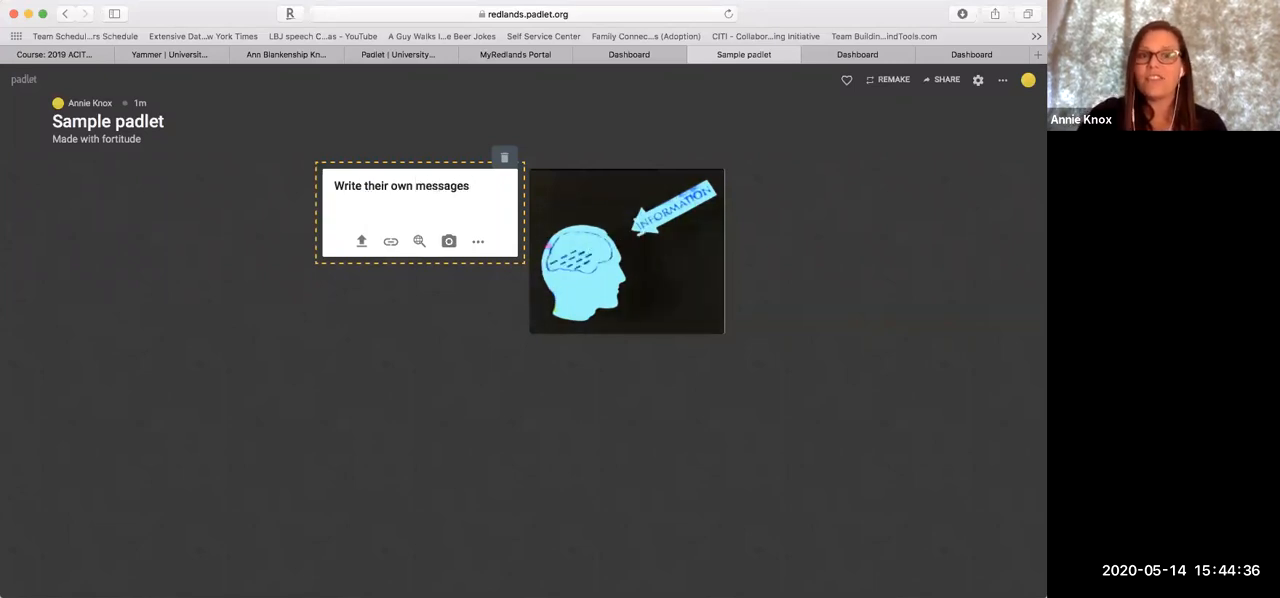
{"action": "left_click", "coordinate": [466, 408]}
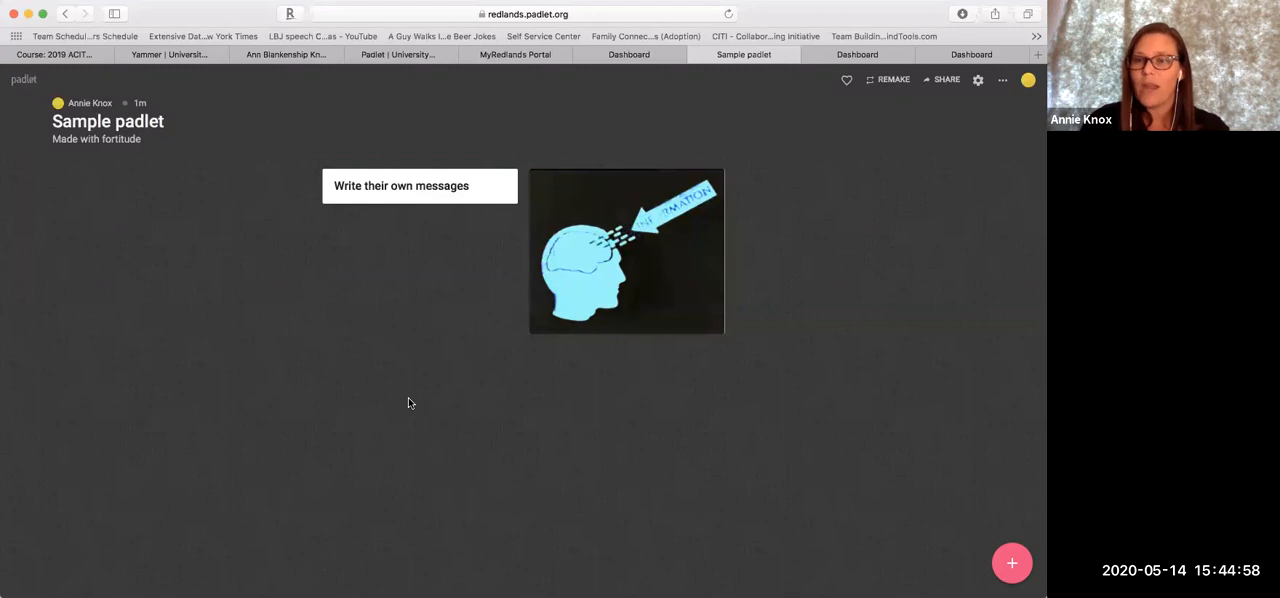
Switch to the personal Padlet dashboard, open the Leadership Approaches padlet and look through its Laissez-Faire Leadership column
{"action": "left_click", "coordinate": [955, 55]}
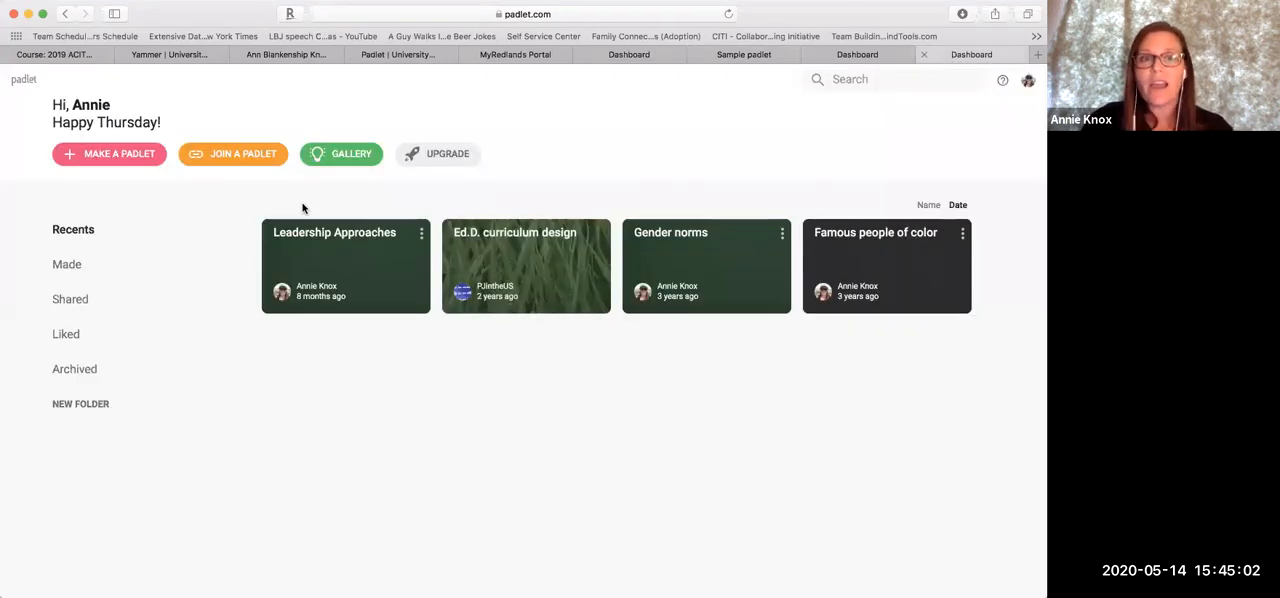
{"action": "left_click", "coordinate": [323, 256]}
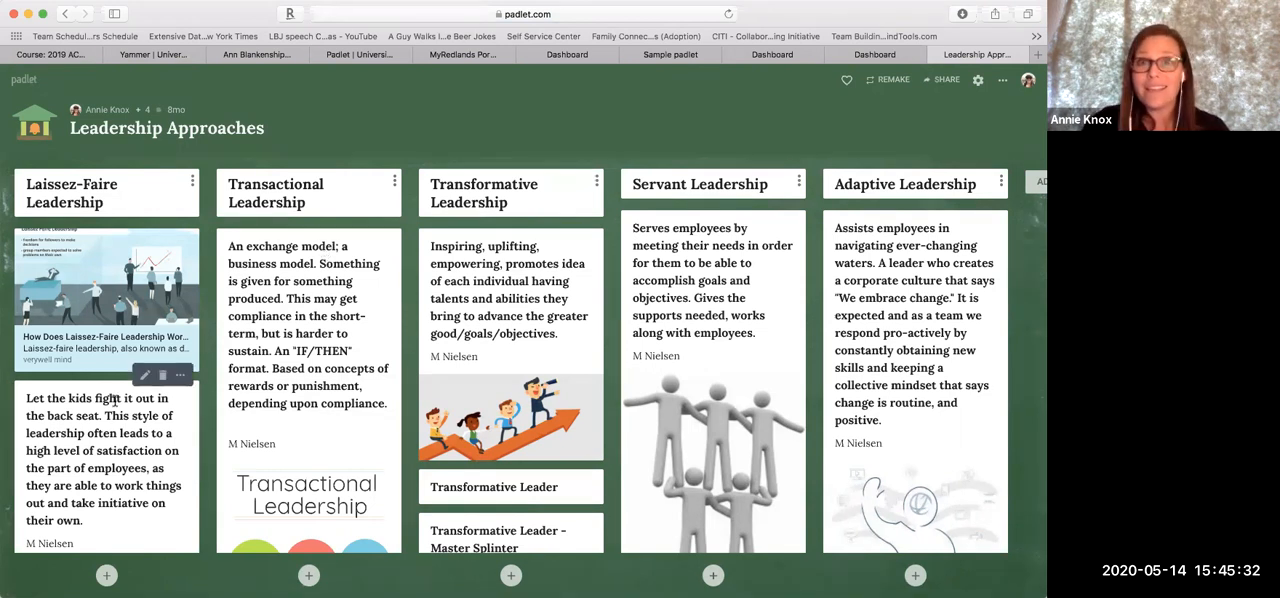
{"action": "scroll", "coordinate": [114, 399], "scroll_direction": "down", "scroll_amount": 5}
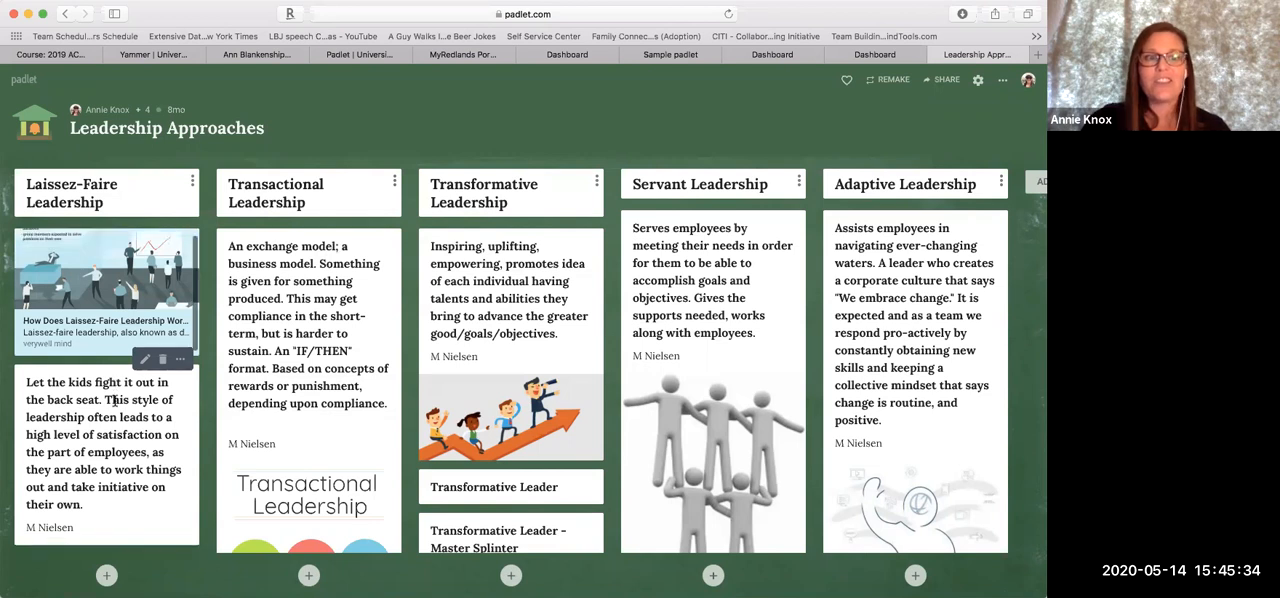